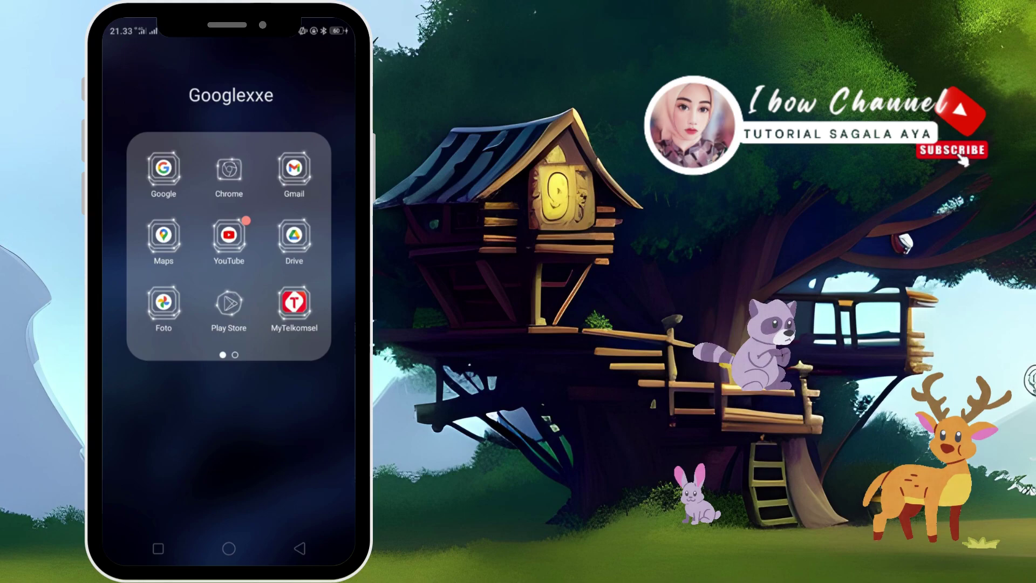
Launch Chrome, search 'animate from audio', and open the Adobe Express Animate from audio result
left_click(228, 169)
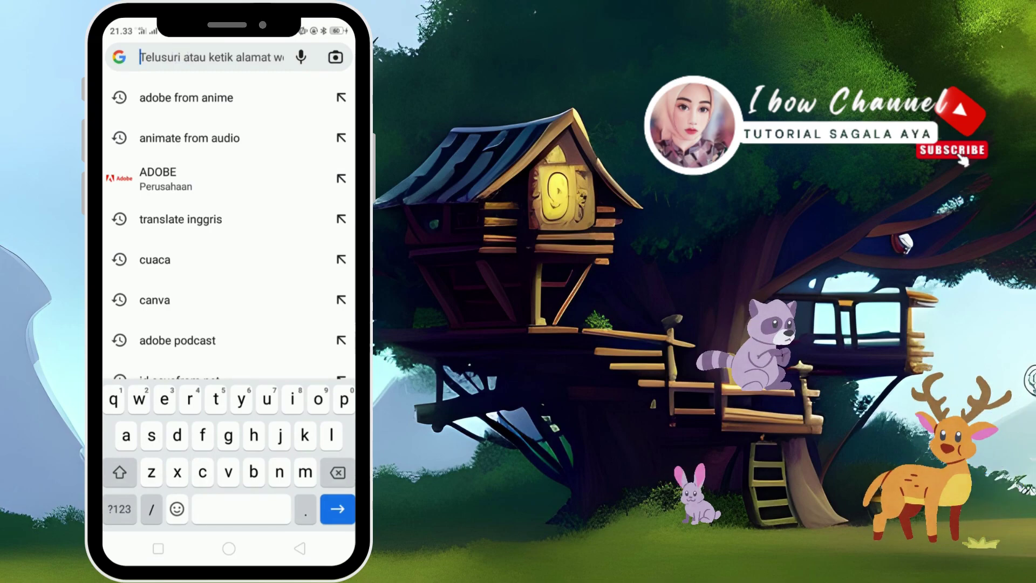
left_click(250, 139)
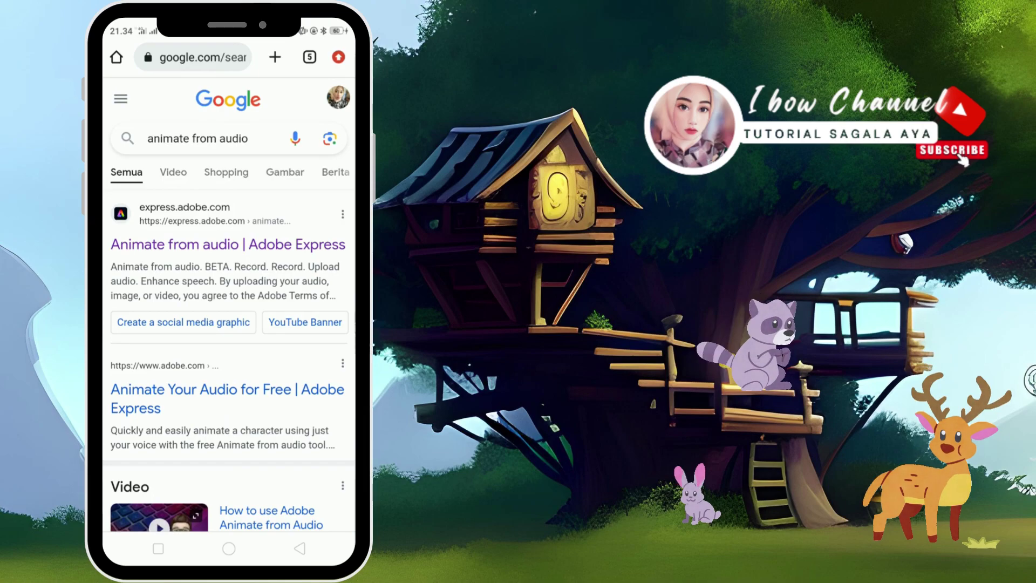
left_click(221, 244)
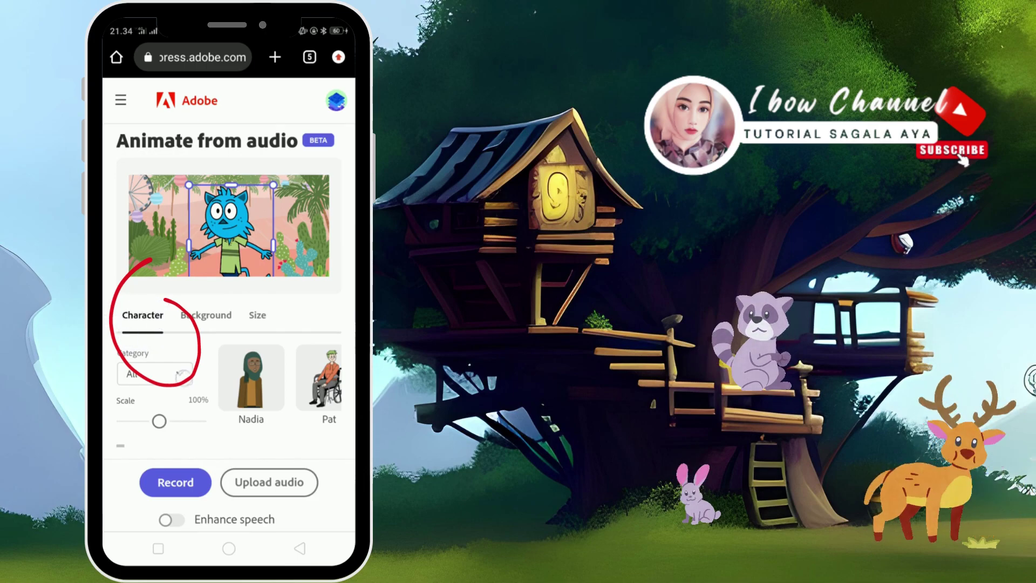
Filter the character carousel to the New category and browse Pat, Basketball, Michelle, Sticky and George
left_click(246, 326)
mouse_move(324, 377)
left_mouse_down()
mouse_move(231, 378)
mouse_move(349, 373)
left_mouse_up()
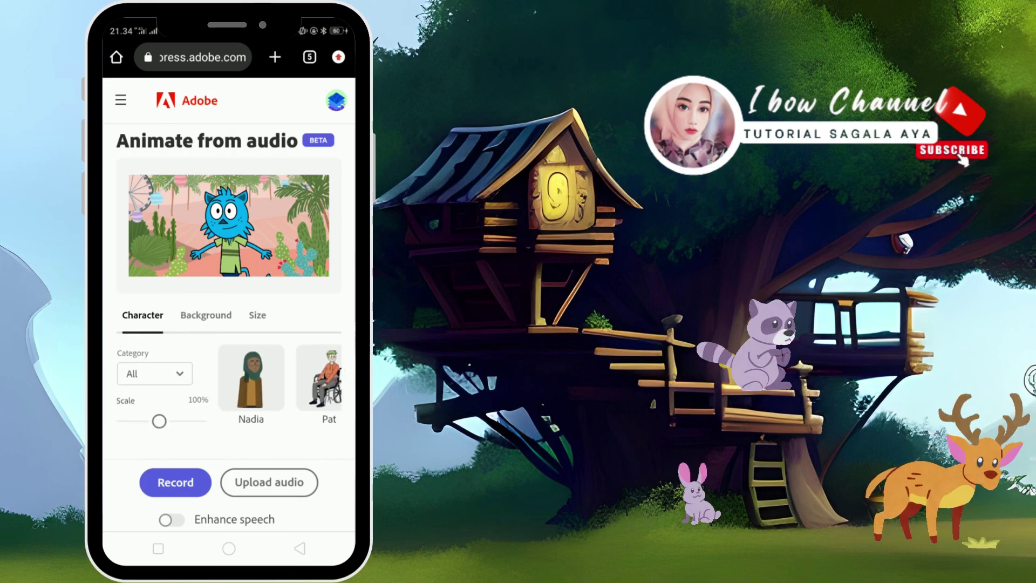
left_click(155, 373)
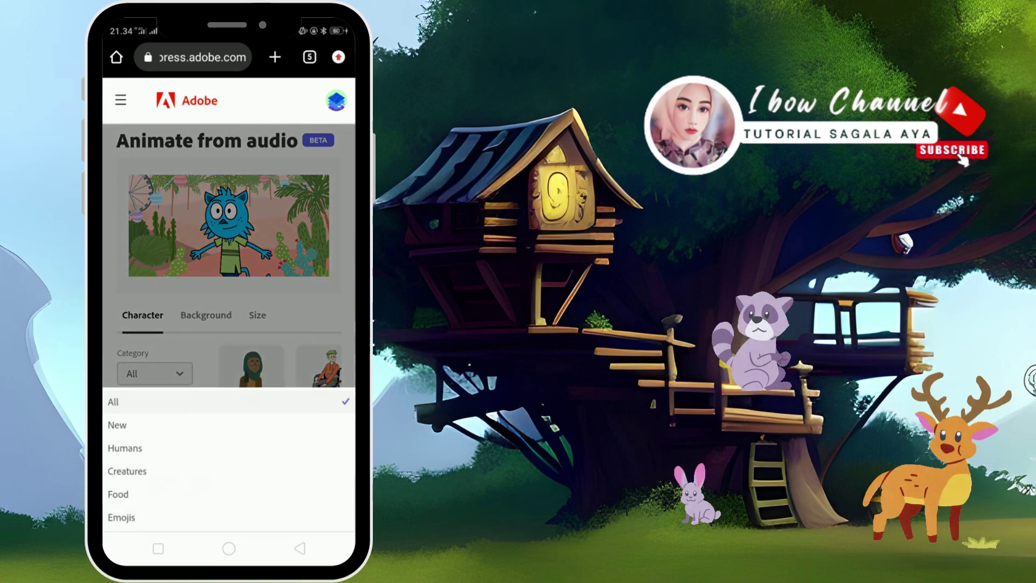
left_click(178, 432)
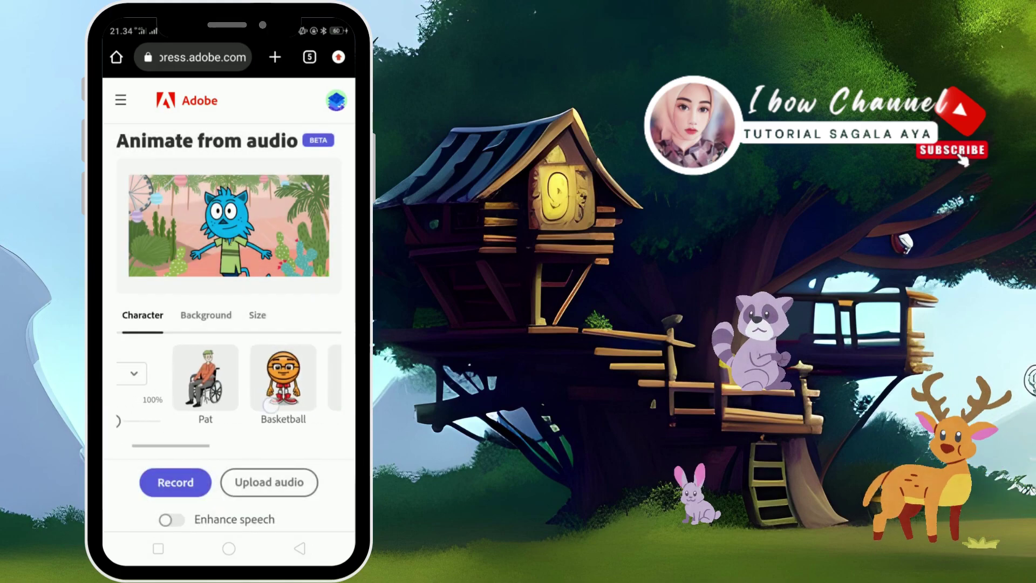
left_click_drag(319, 424, 225, 422)
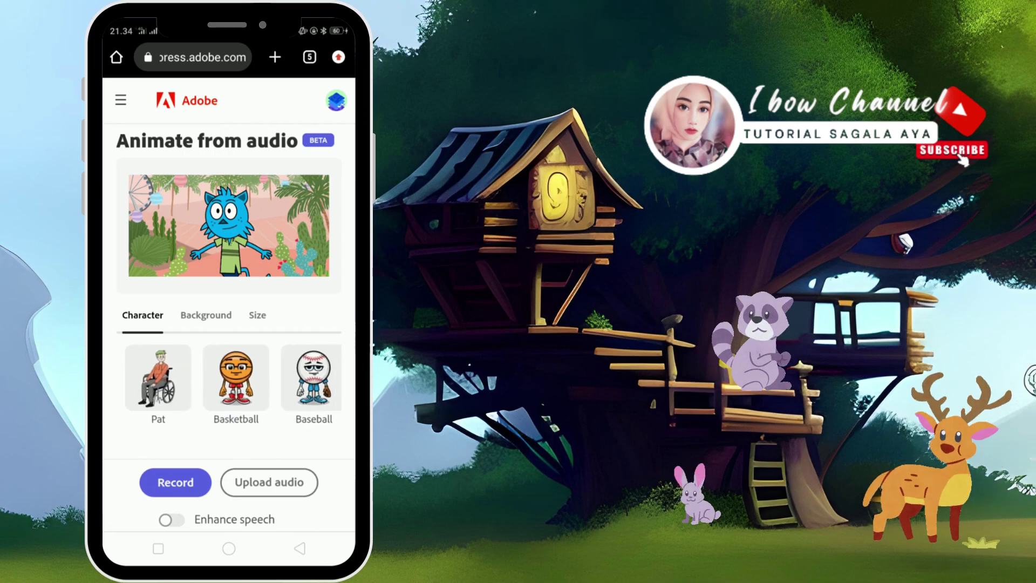
mouse_move(290, 396)
left_mouse_down()
mouse_move(227, 397)
mouse_move(259, 397)
left_mouse_up()
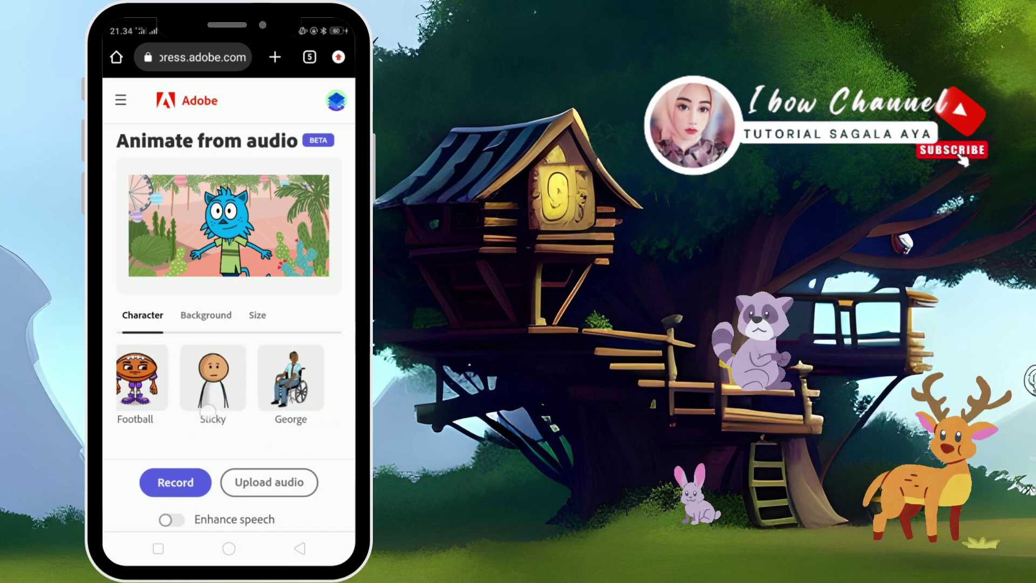
mouse_move(162, 396)
left_mouse_down()
mouse_move(329, 396)
mouse_move(303, 397)
mouse_move(313, 396)
left_mouse_up()
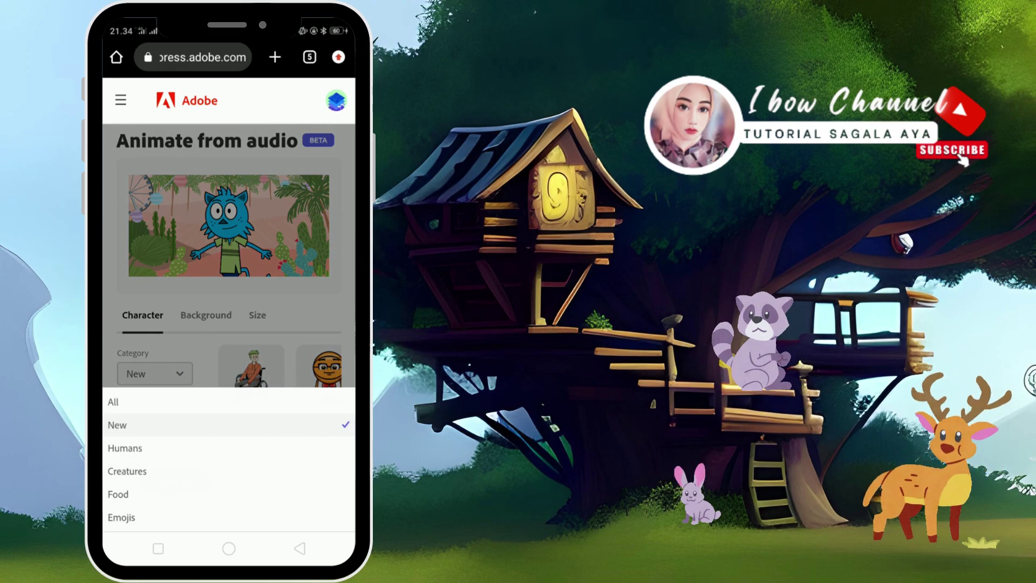
left_click(125, 447)
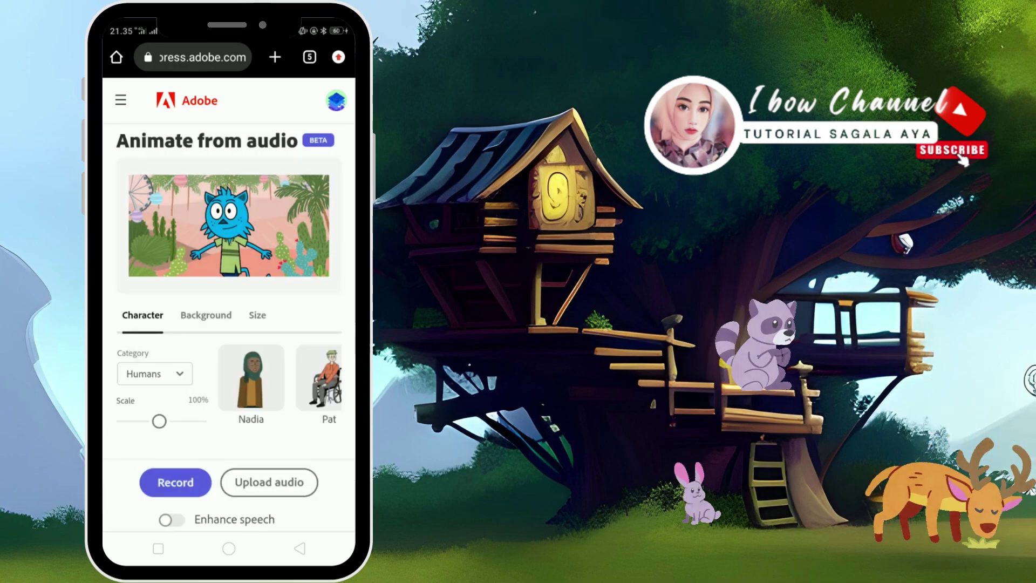
left_click_drag(314, 438, 227, 438)
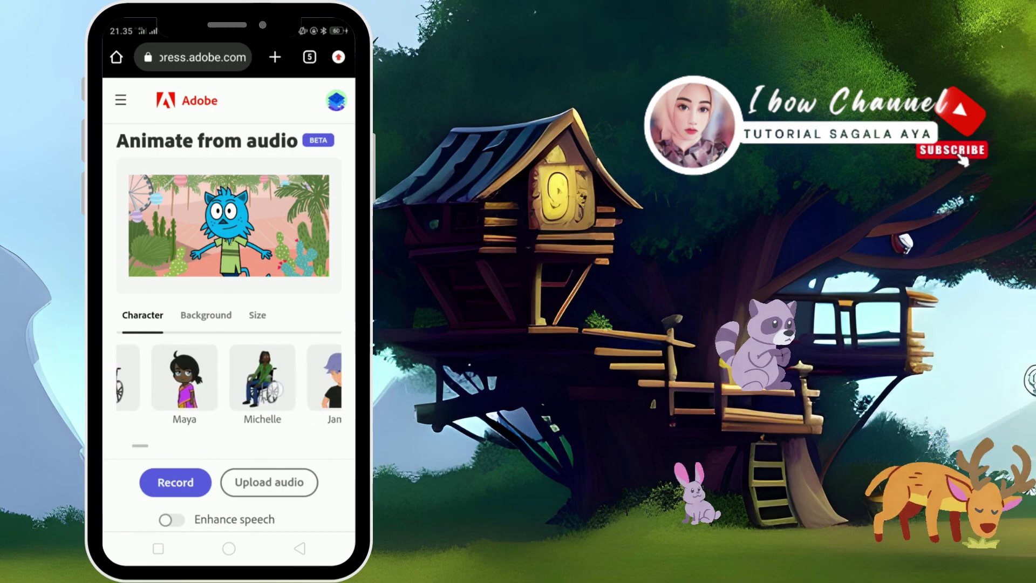
left_click_drag(302, 437, 123, 435)
left_click_drag(295, 403, 165, 422)
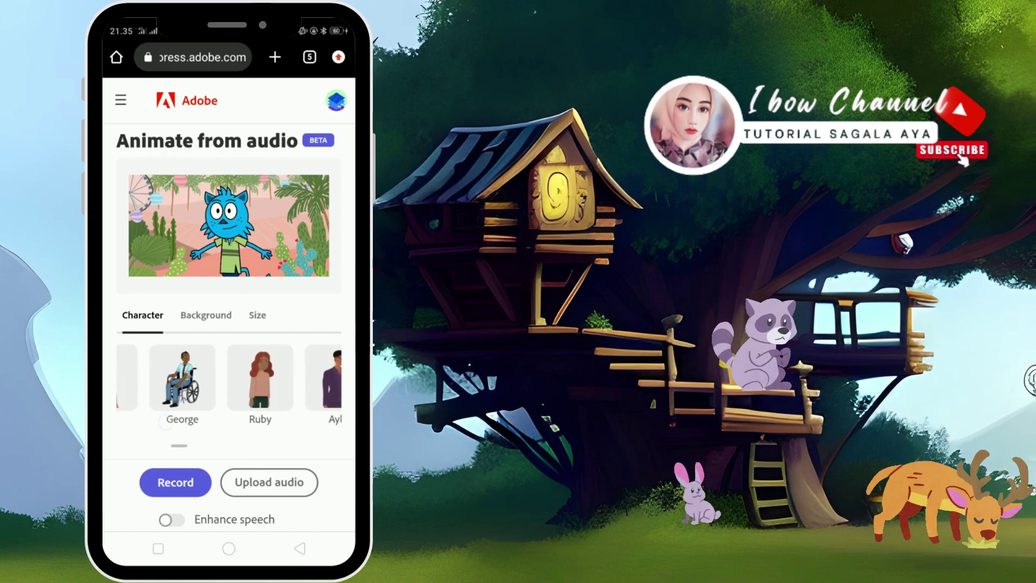
left_click_drag(318, 423, 167, 430)
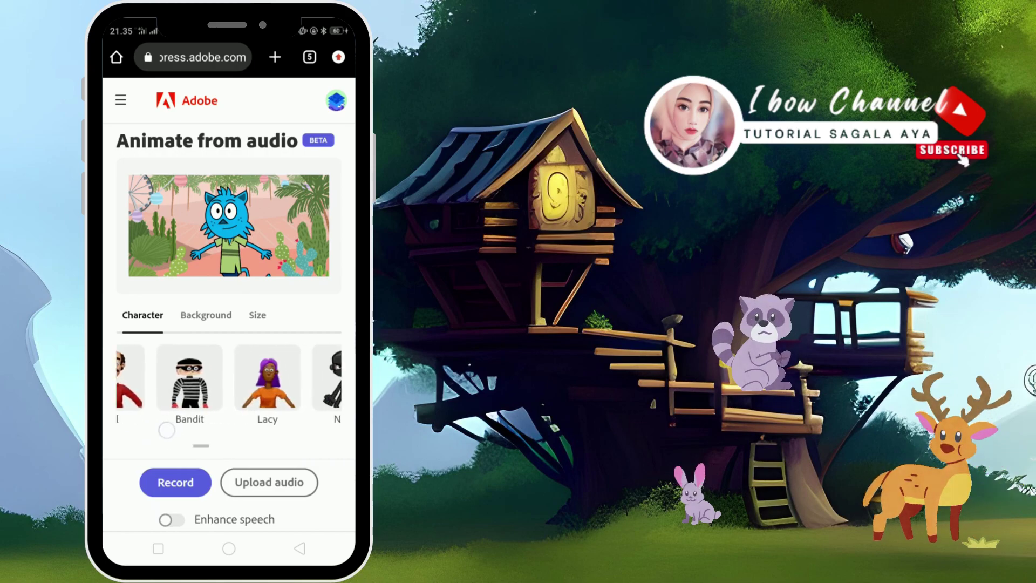
left_click_drag(262, 387, 244, 398)
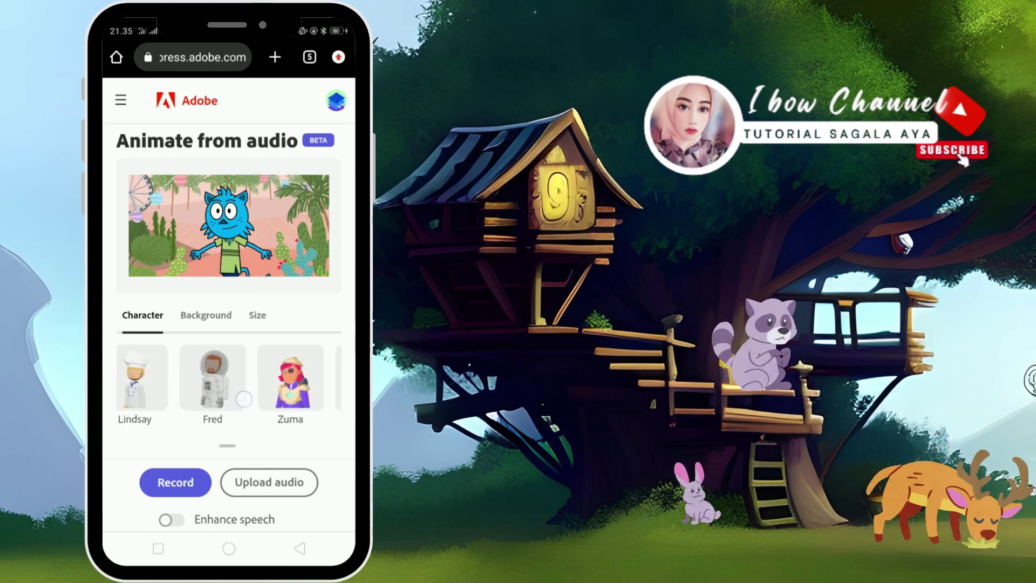
left_click_drag(323, 402, 189, 404)
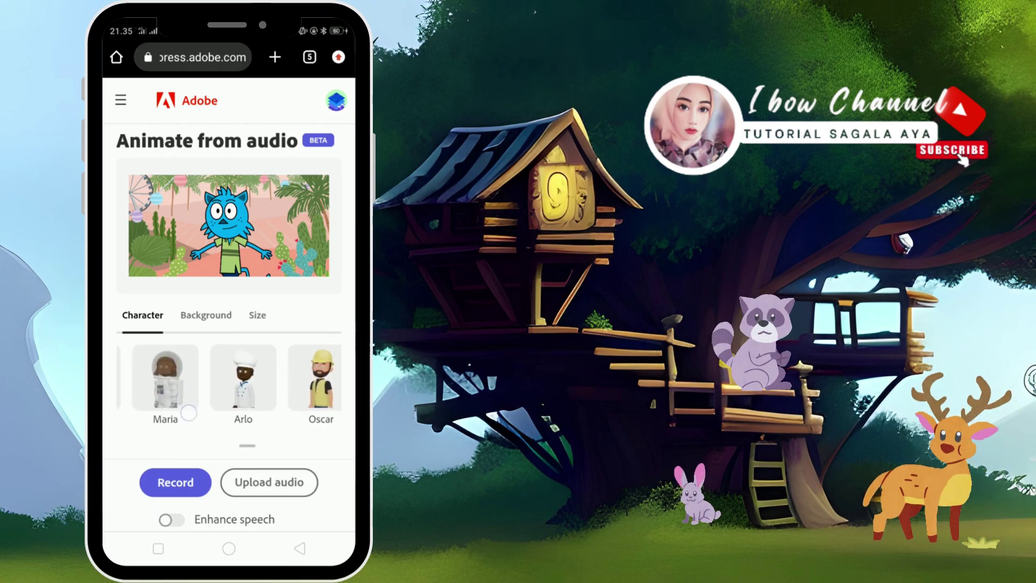
scroll(227, 377, "down", 2)
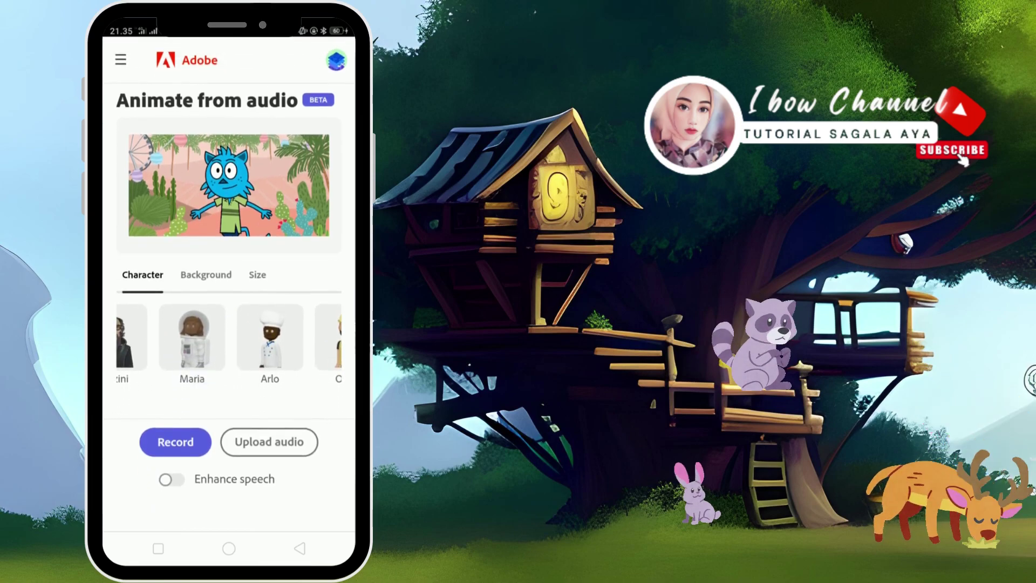
left_click_drag(286, 401, 222, 399)
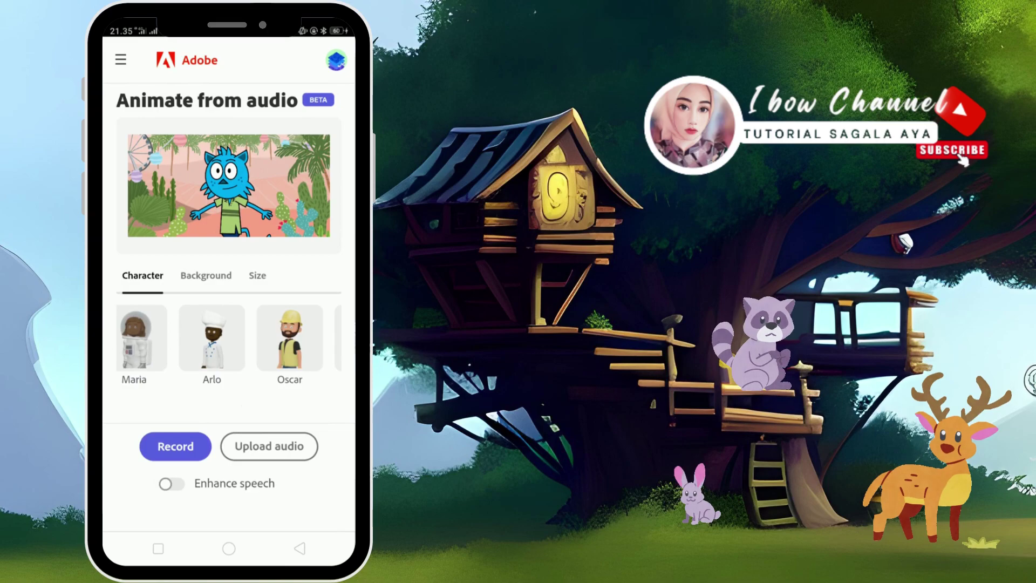
scroll(226, 323, "up", 2)
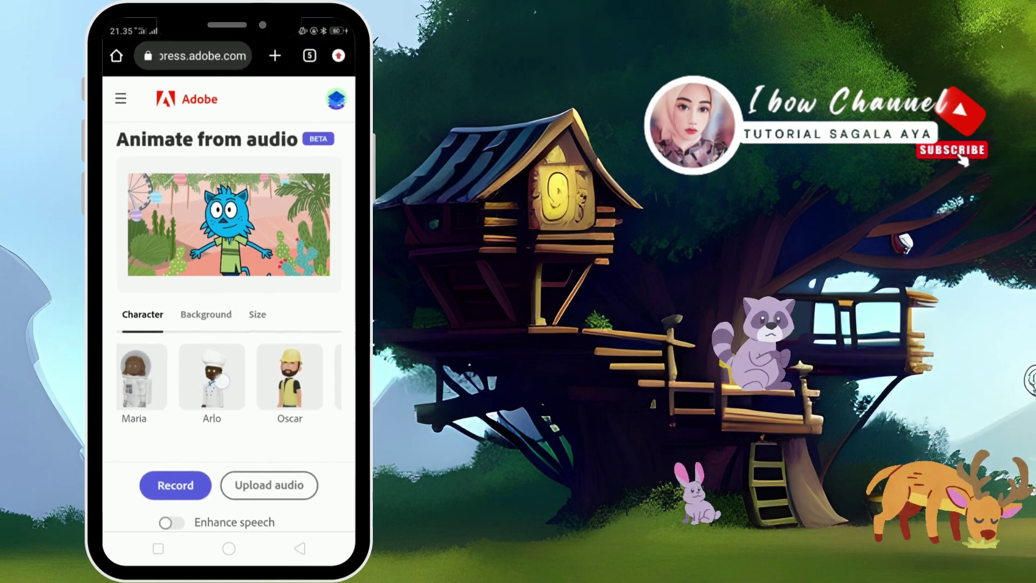
left_click_drag(294, 389, 259, 390)
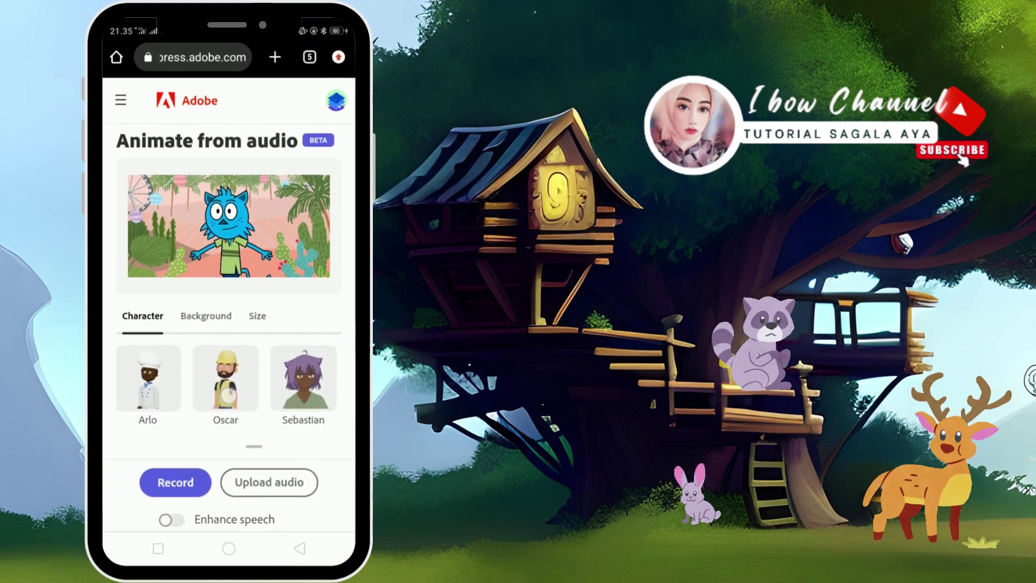
left_click_drag(310, 390, 271, 389)
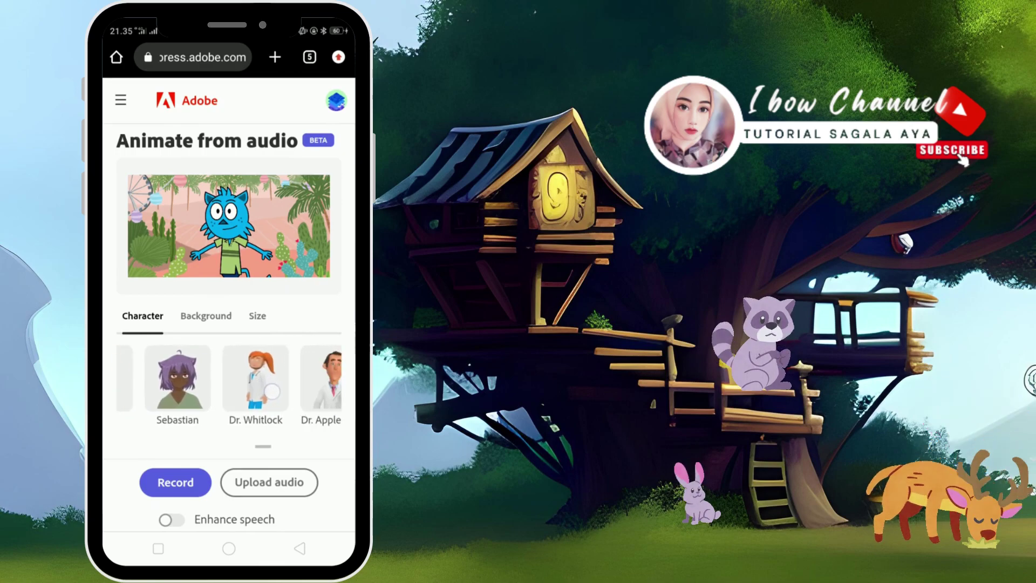
left_click_drag(194, 393, 127, 397)
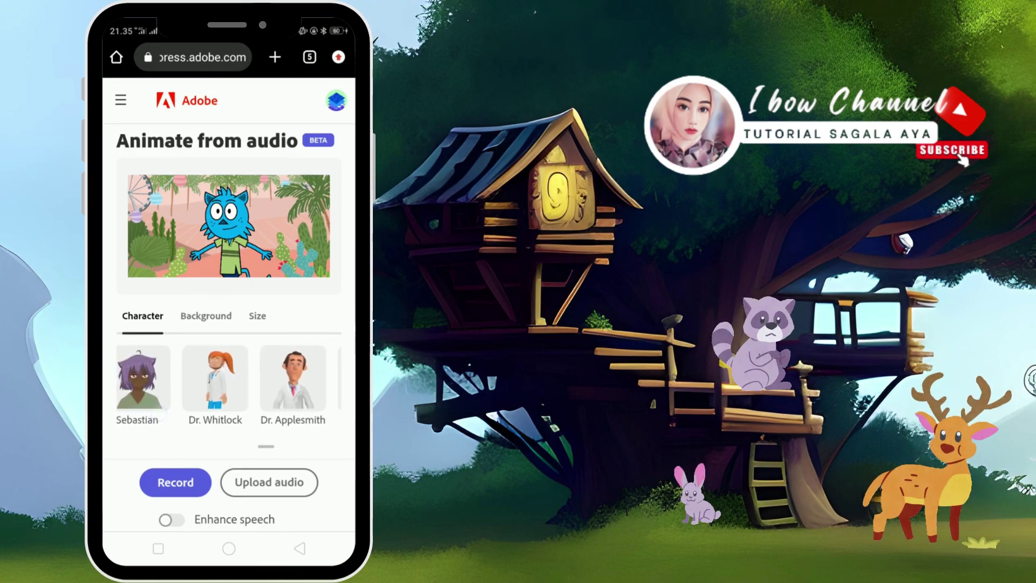
left_click_drag(245, 410, 170, 411)
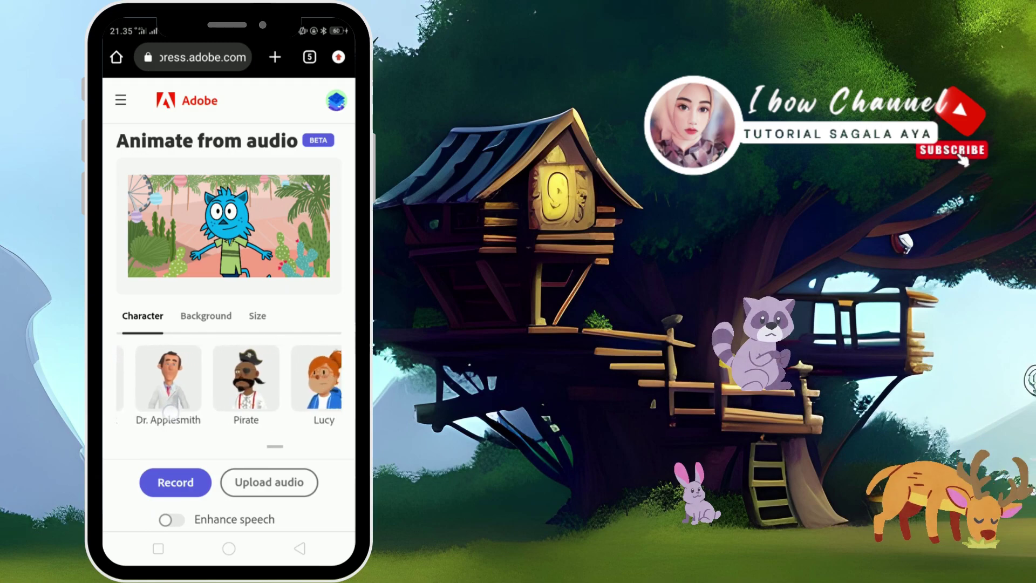
left_click_drag(291, 410, 168, 429)
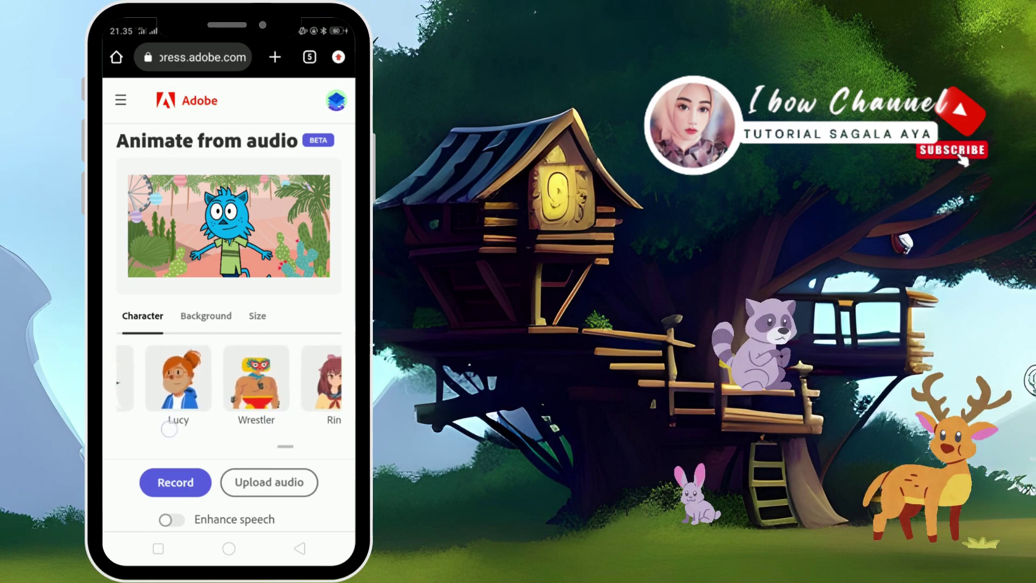
left_click_drag(217, 401, 185, 399)
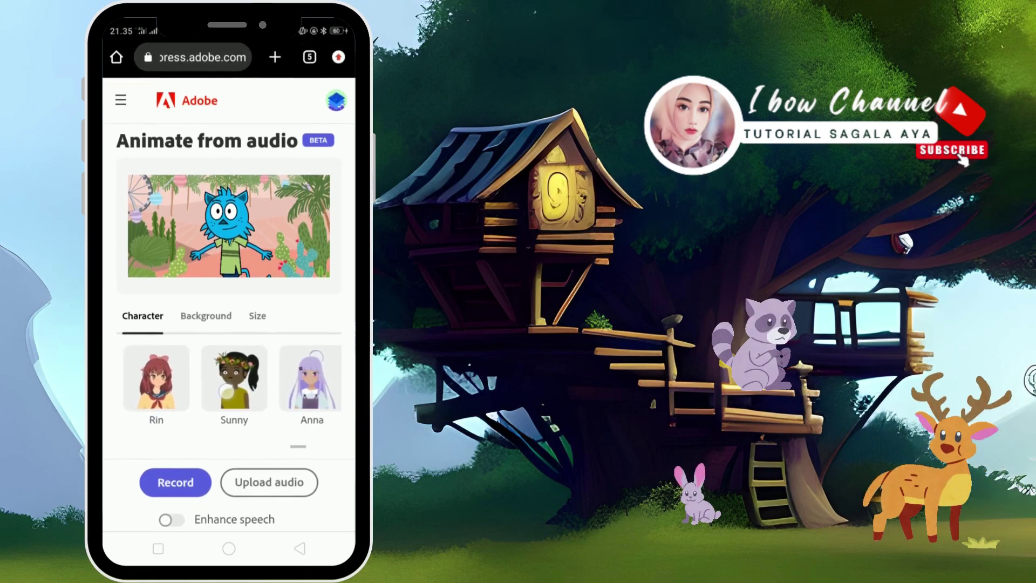
left_click_drag(258, 419, 190, 421)
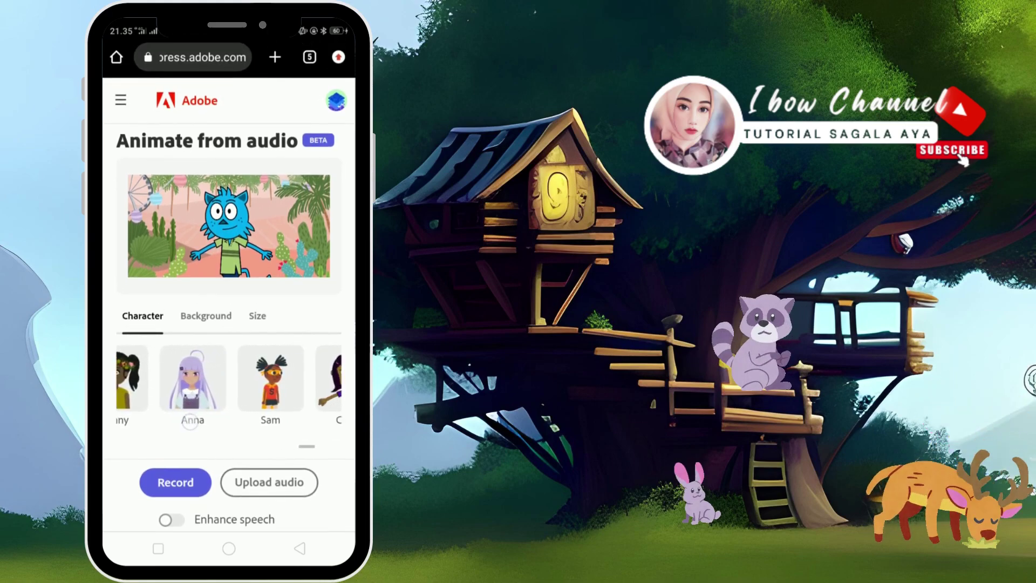
left_click_drag(275, 400, 151, 399)
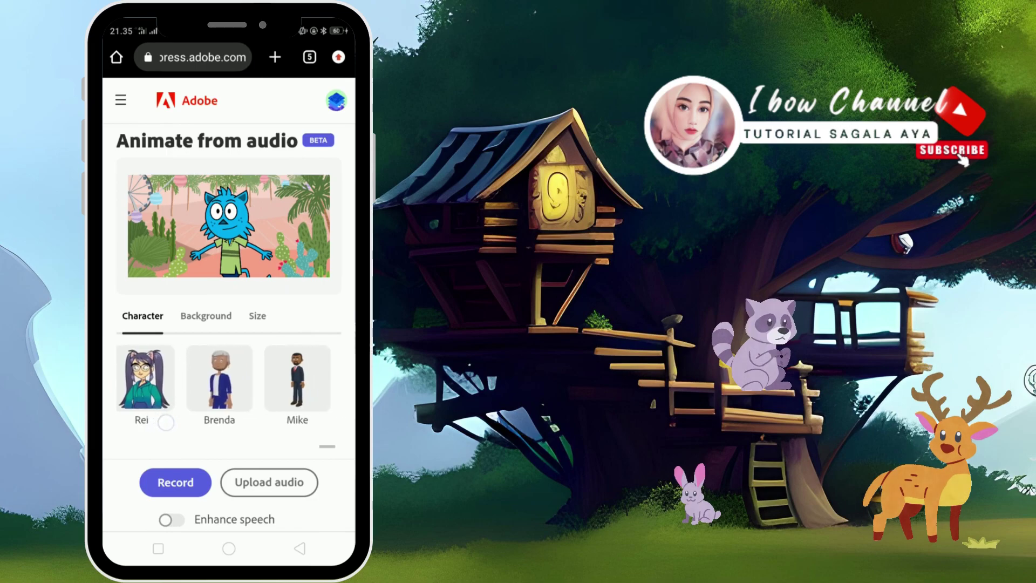
mouse_move(258, 399)
left_mouse_down()
mouse_move(205, 399)
mouse_move(324, 399)
left_mouse_up()
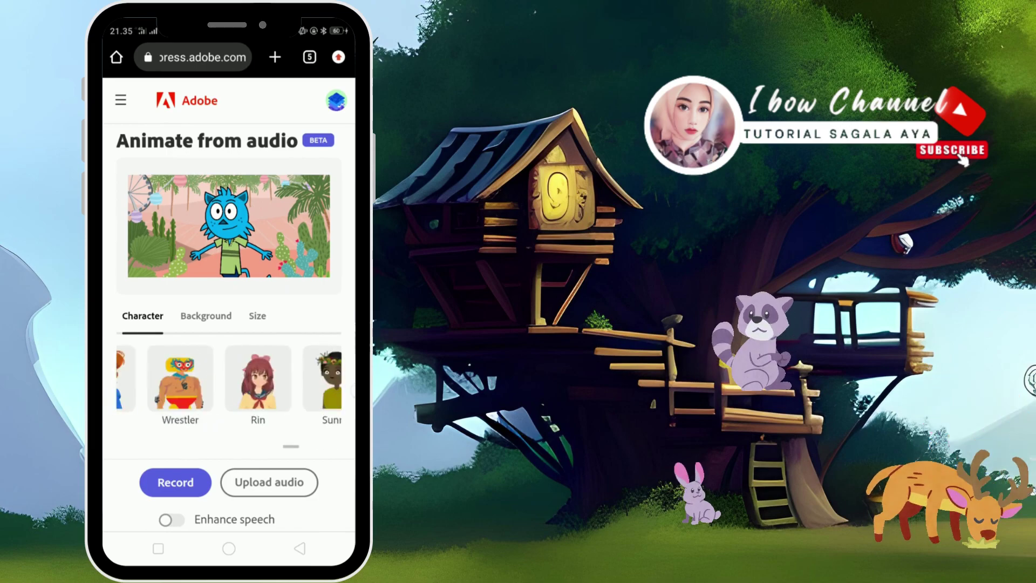
left_click_drag(161, 399, 324, 399)
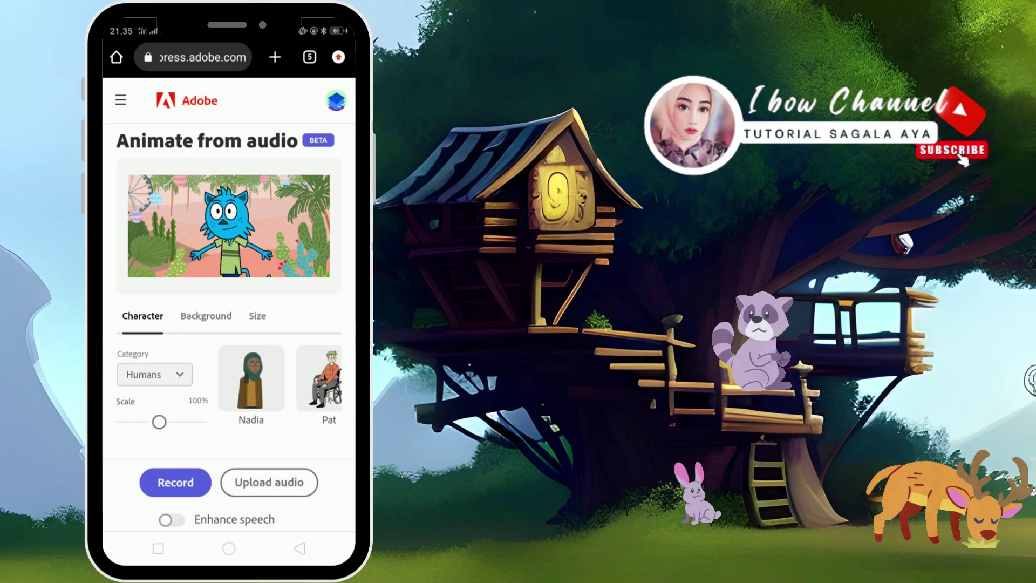
Switch the character category to Creatures and browse characters through Bluster, Wendigo and Aurora
left_click(155, 374)
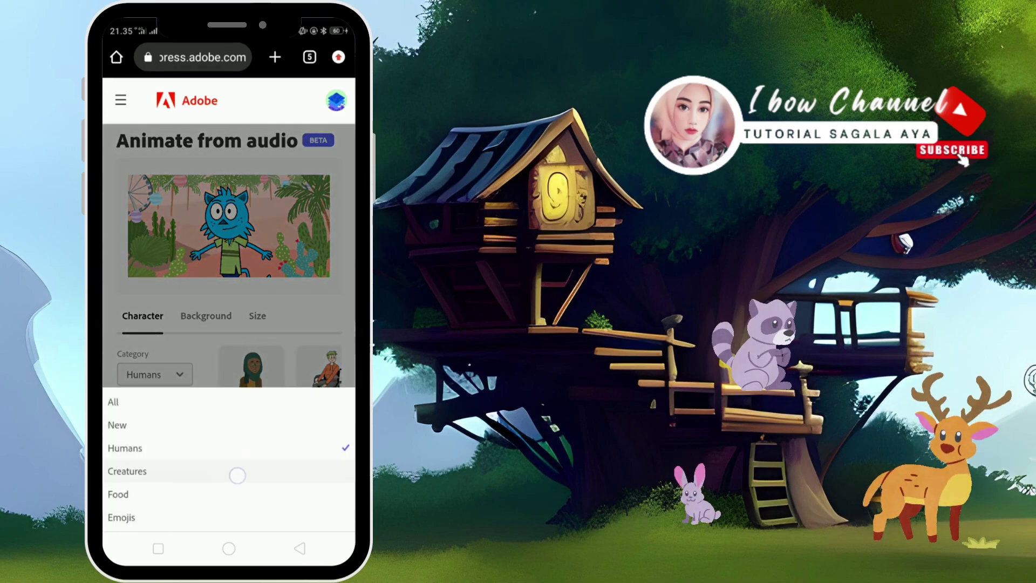
left_click(237, 474)
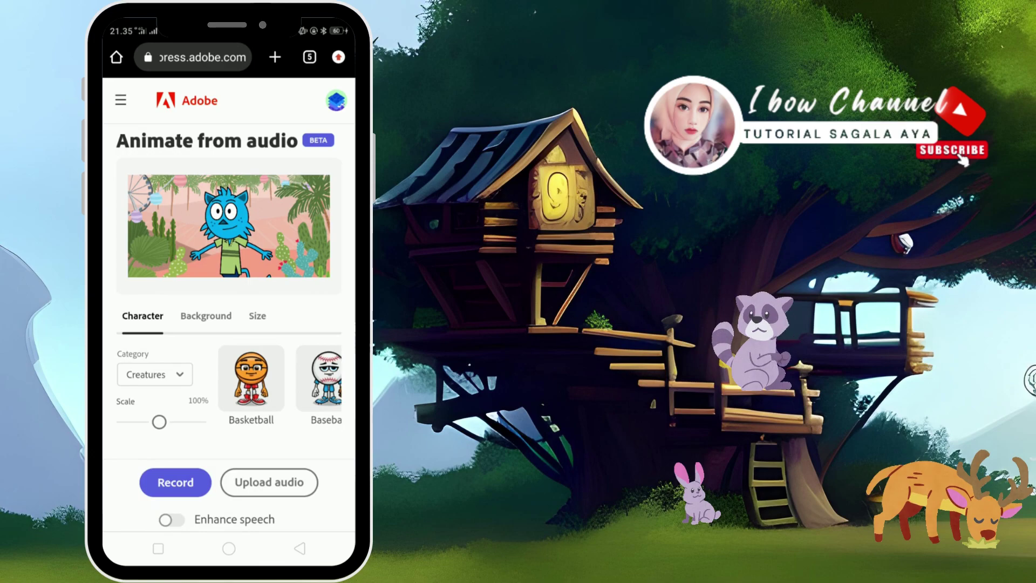
mouse_move(346, 401)
left_mouse_down()
mouse_move(284, 403)
mouse_move(220, 459)
left_mouse_up()
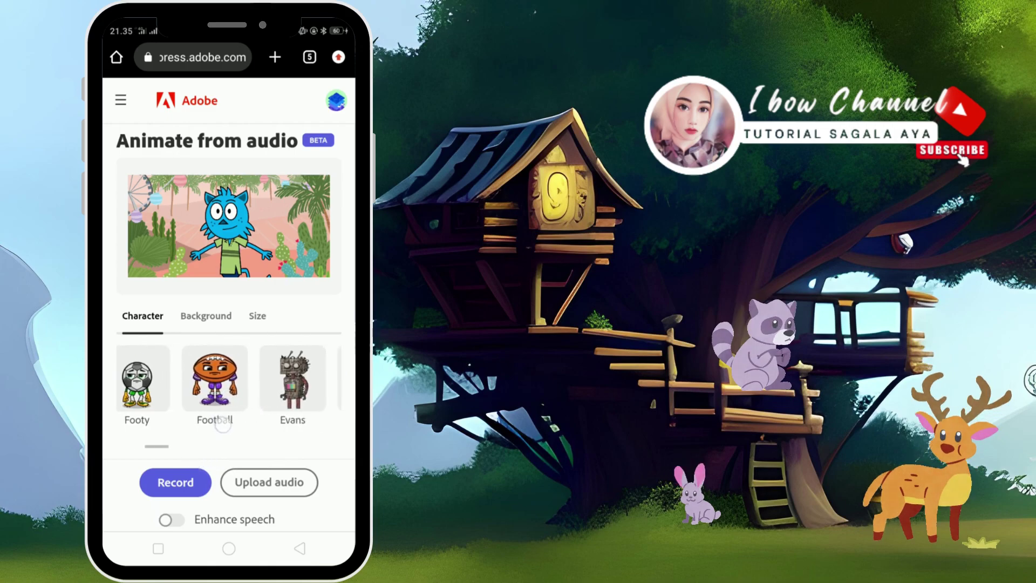
left_click_drag(309, 388, 239, 426)
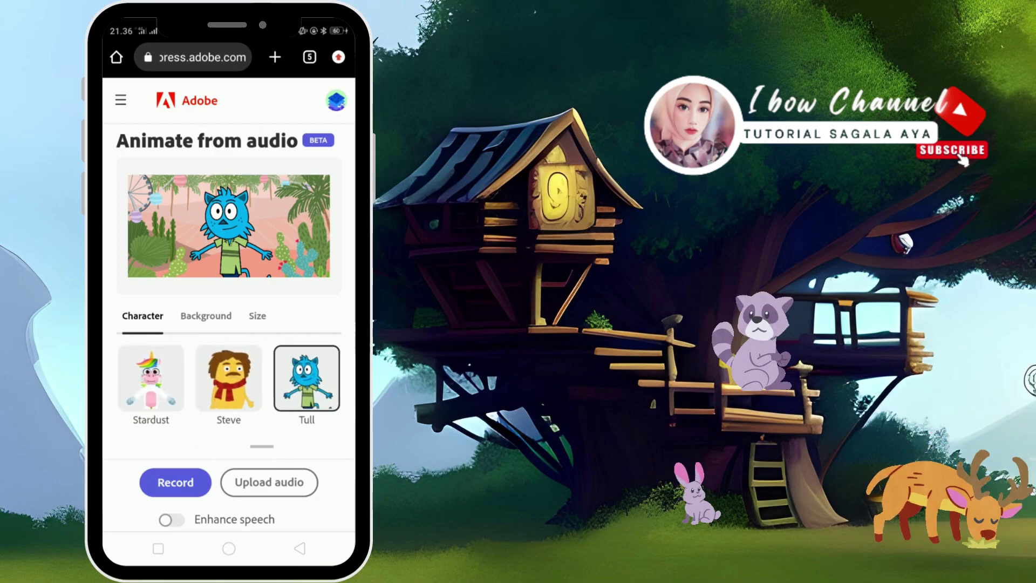
left_click_drag(306, 388, 195, 419)
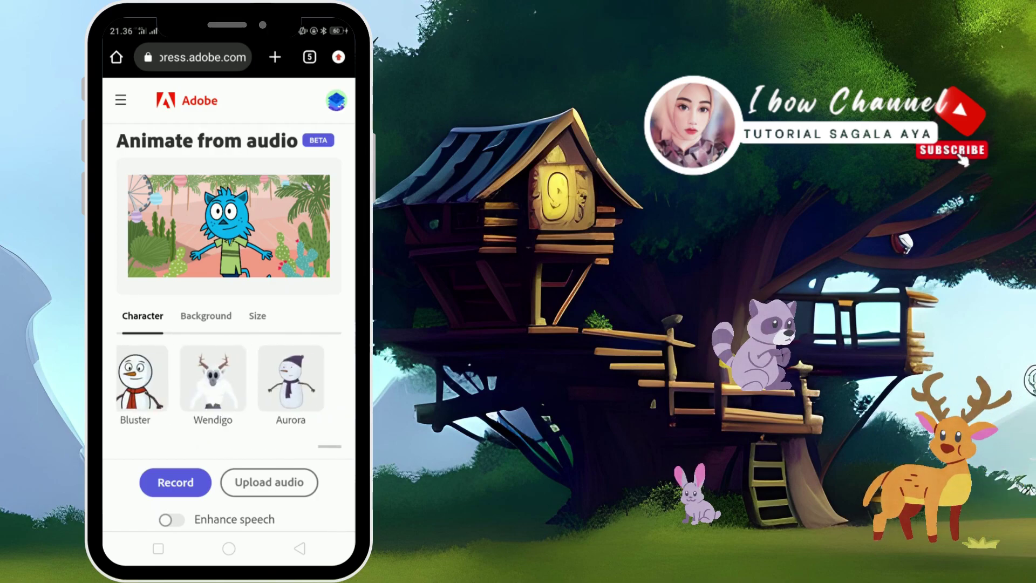
Switch the character category to Food and browse Coffee, Popcorn, Sodapop and Candy
left_click_drag(162, 383, 324, 382)
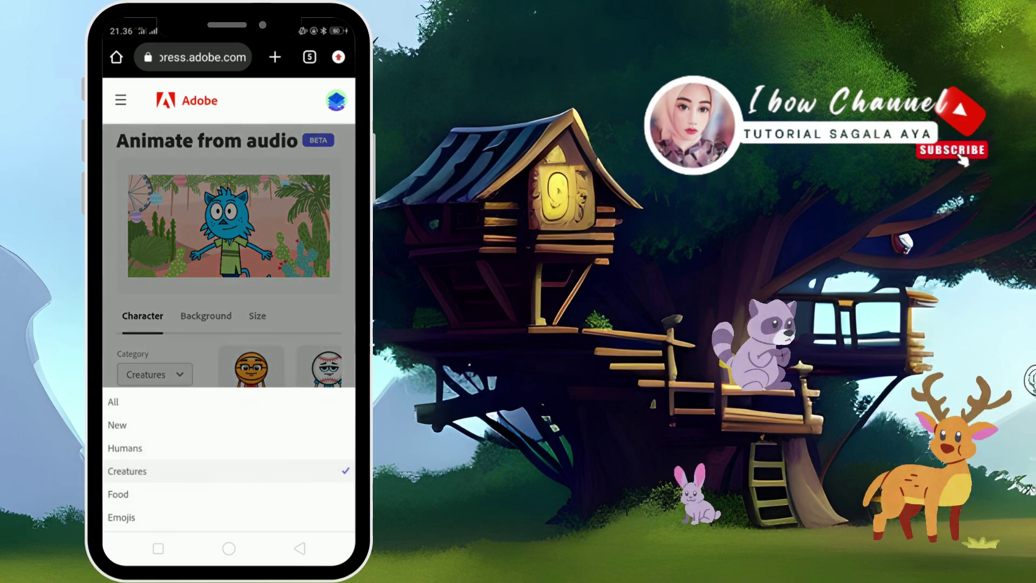
left_click(255, 493)
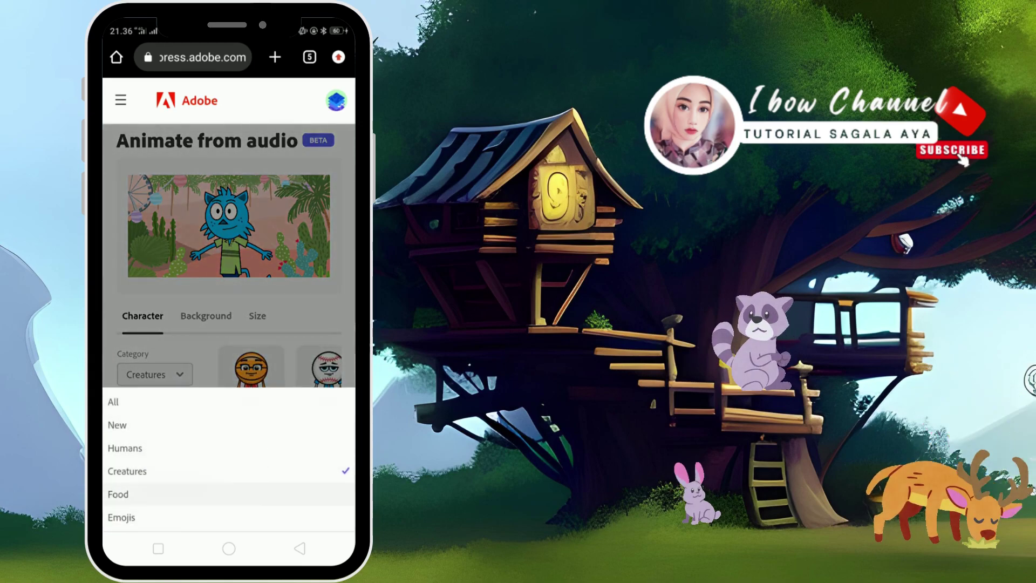
left_click(237, 490)
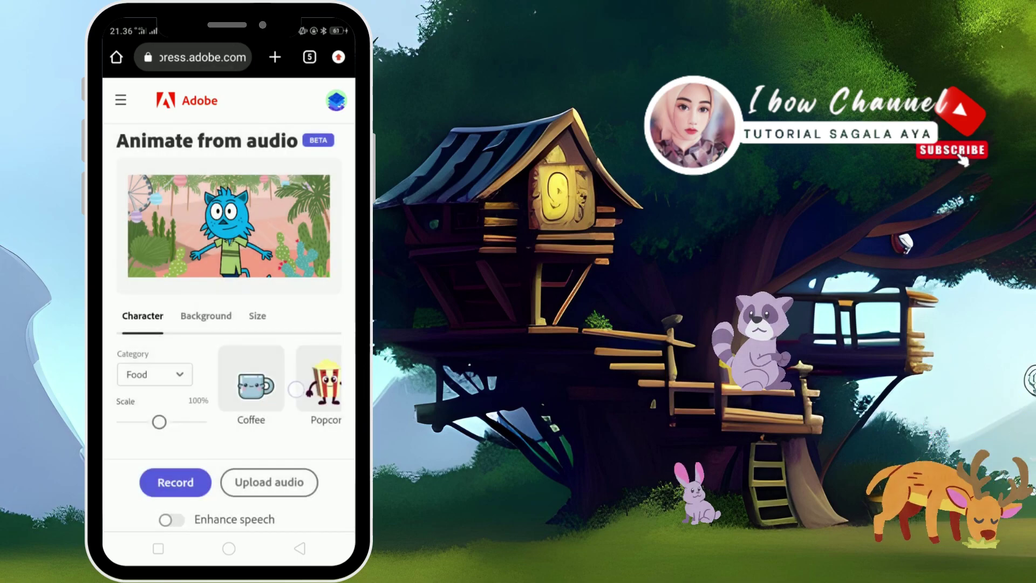
left_click_drag(296, 388, 162, 389)
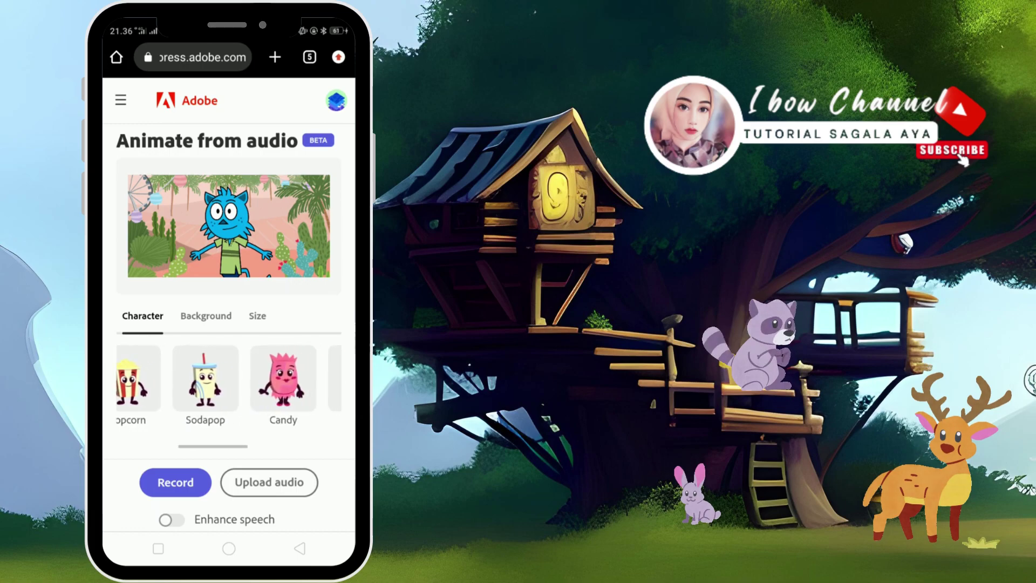
mouse_move(270, 388)
left_mouse_down()
mouse_move(192, 388)
mouse_move(335, 388)
left_mouse_up()
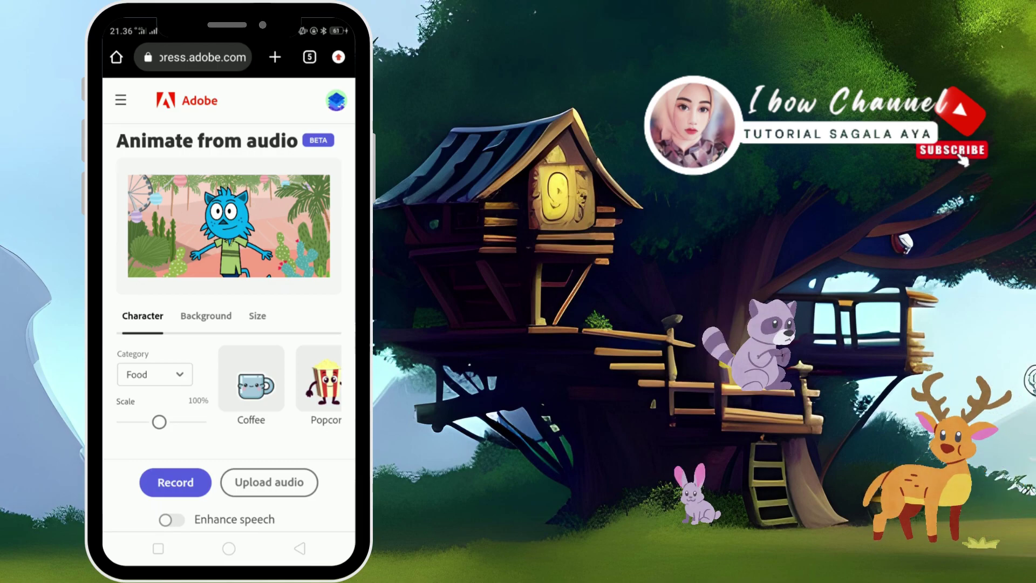
left_click(185, 374)
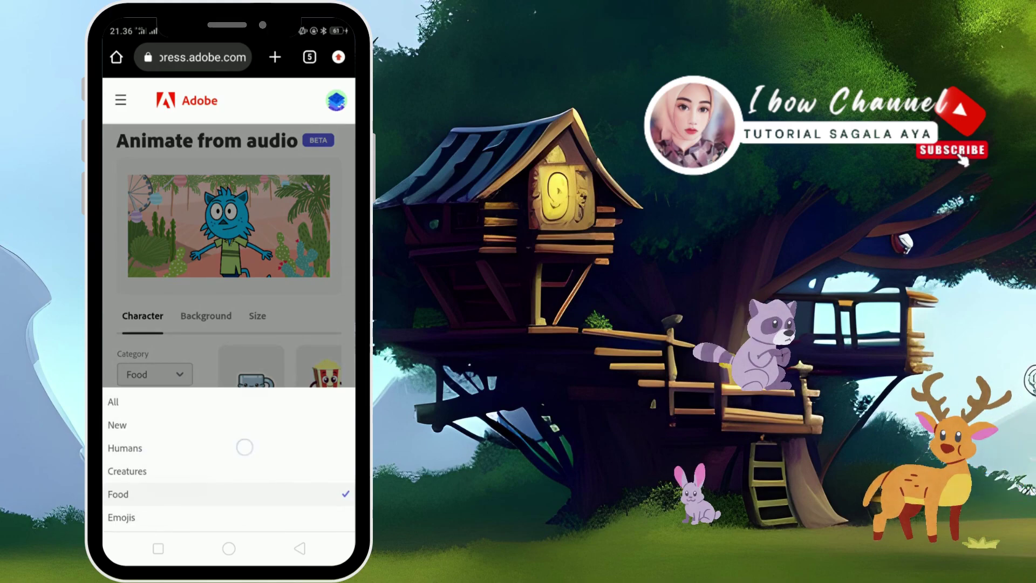
Return to the Humans category and make Maya the animated character
left_click(125, 448)
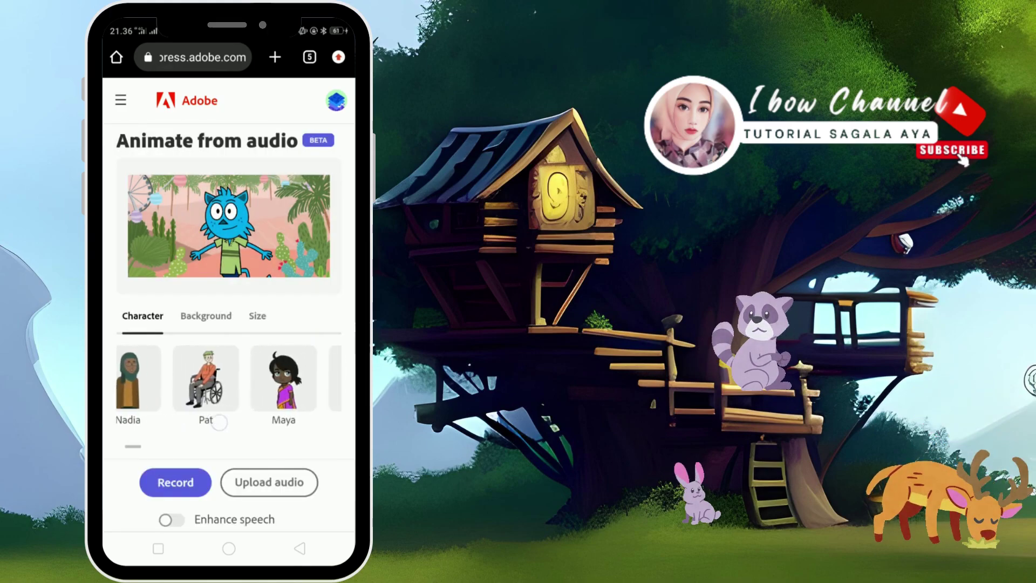
left_click_drag(218, 423, 135, 421)
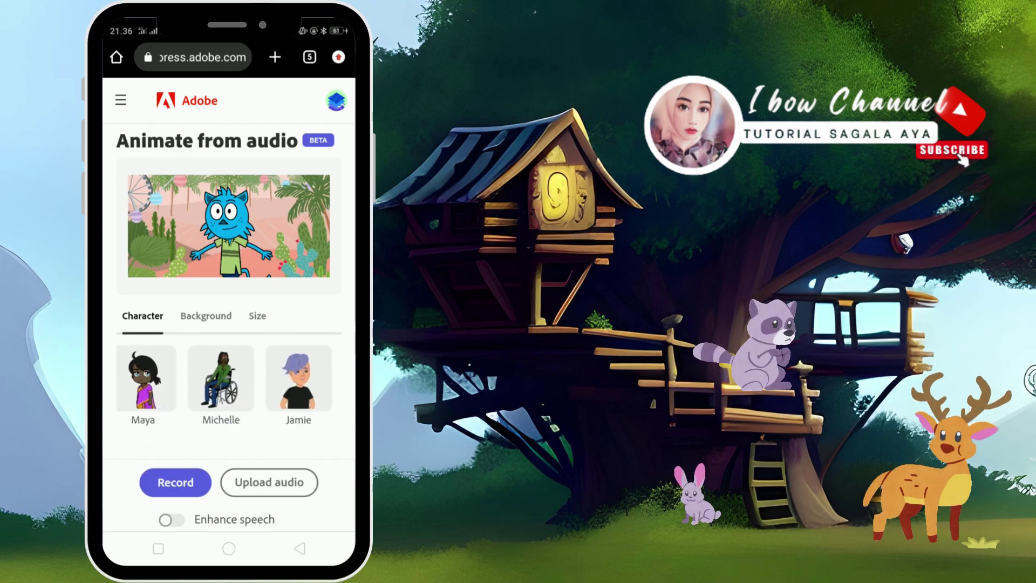
left_click(145, 377)
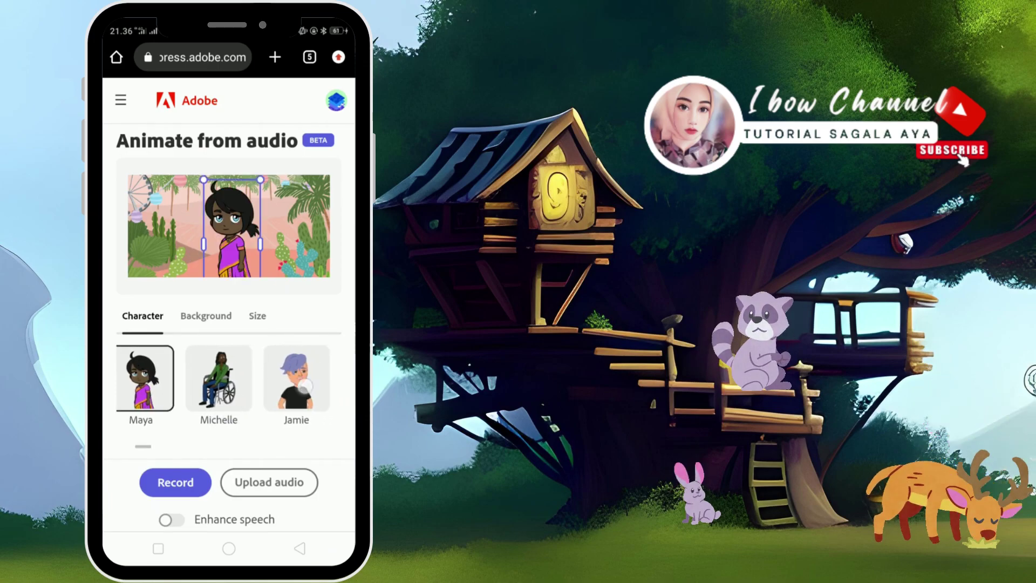
left_click_drag(297, 378, 162, 377)
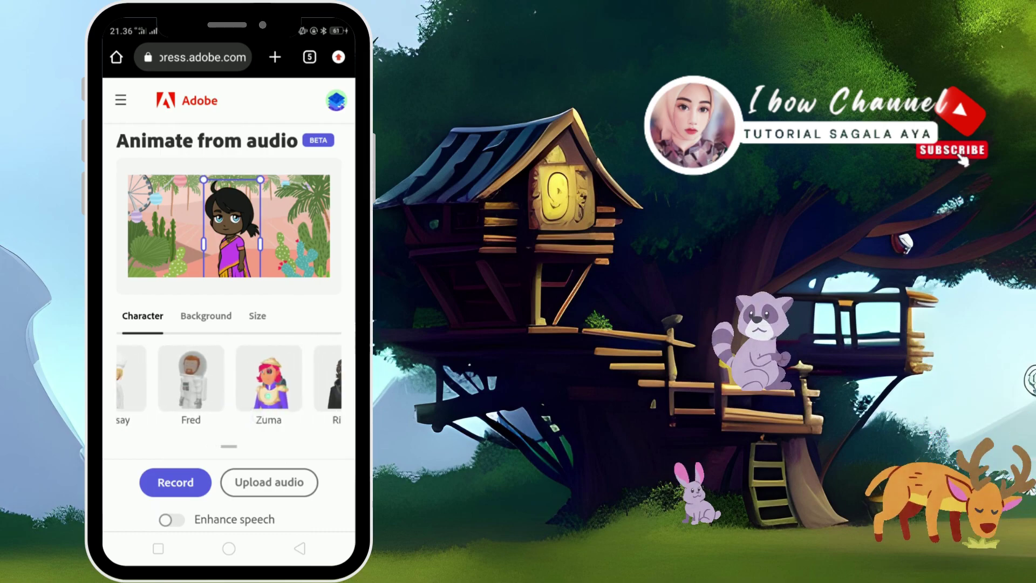
mouse_move(313, 378)
left_mouse_down()
mouse_move(260, 408)
mouse_move(227, 396)
left_mouse_up()
mouse_move(303, 399)
left_mouse_down()
mouse_move(161, 402)
mouse_move(247, 394)
left_mouse_up()
Try Rin as the character, then switch back to Maya
left_click(239, 377)
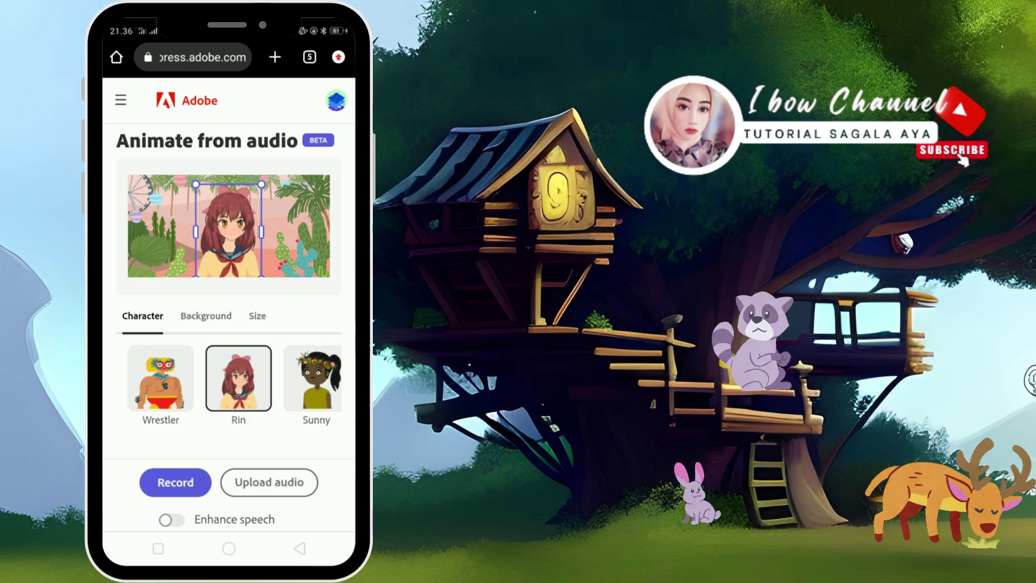
left_click_drag(270, 378, 195, 378)
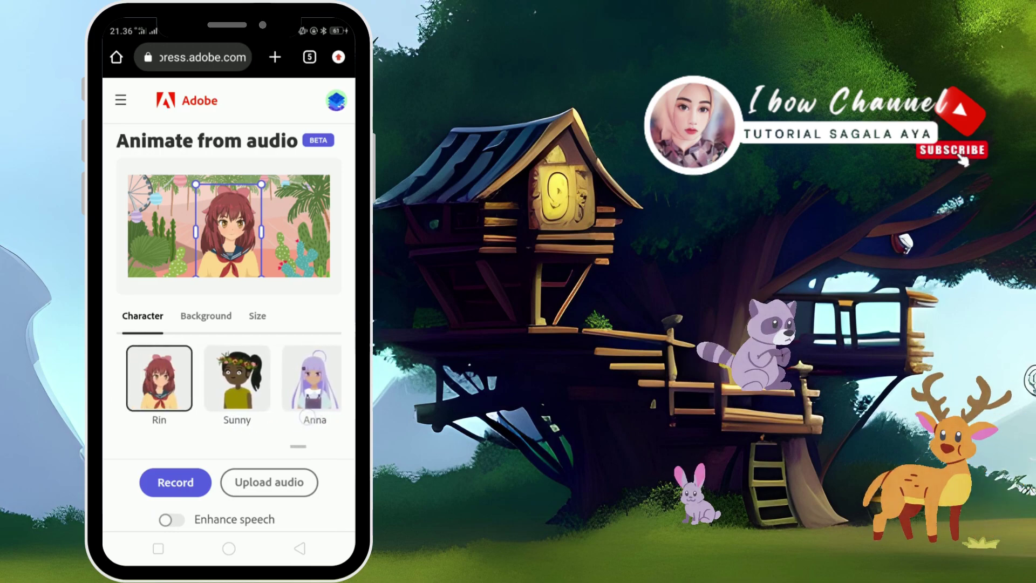
left_click_drag(307, 383, 140, 383)
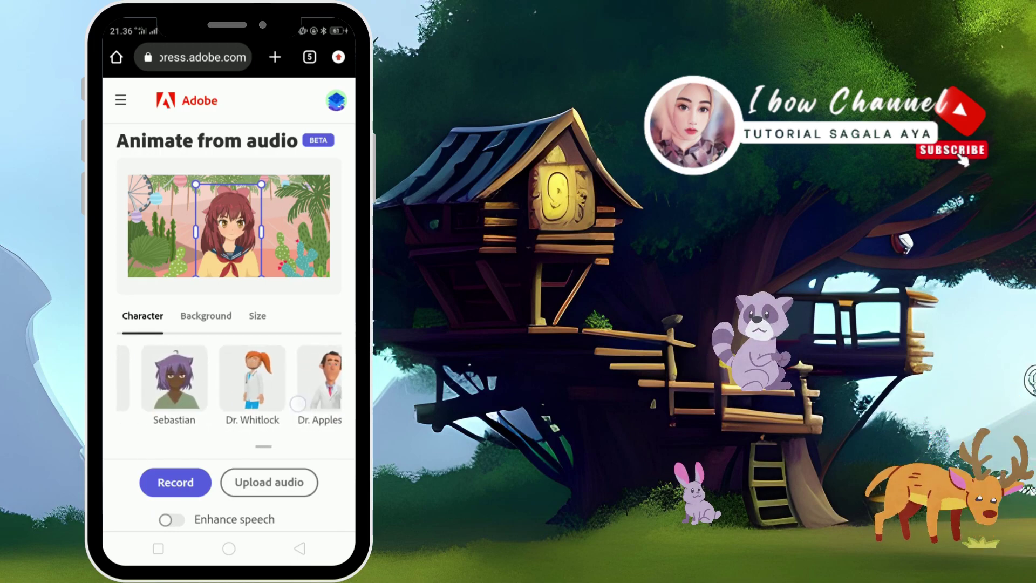
left_click_drag(302, 378, 140, 378)
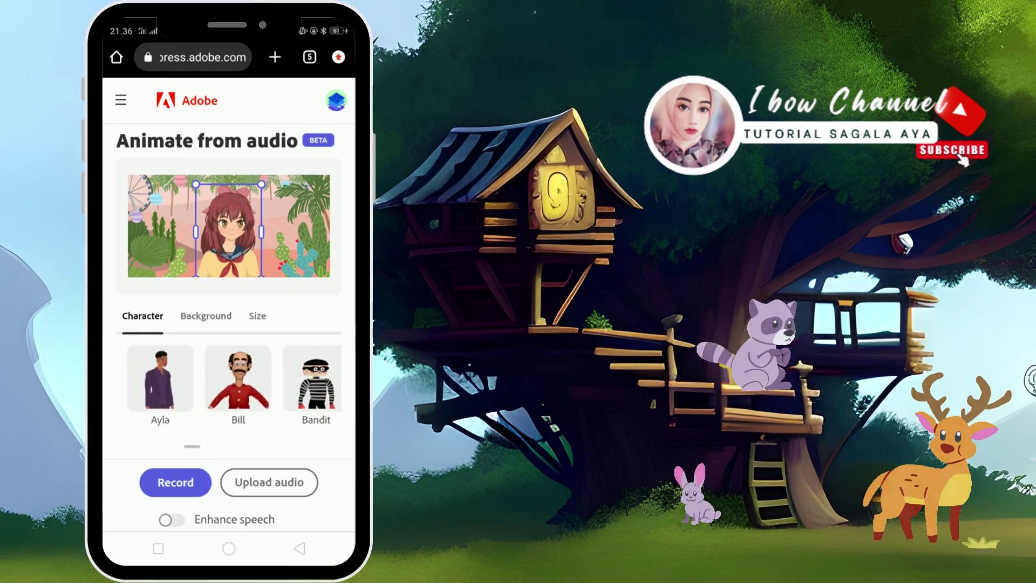
mouse_move(302, 378)
left_mouse_down()
mouse_move(140, 377)
mouse_move(226, 410)
mouse_move(111, 410)
left_mouse_up()
left_click(237, 377)
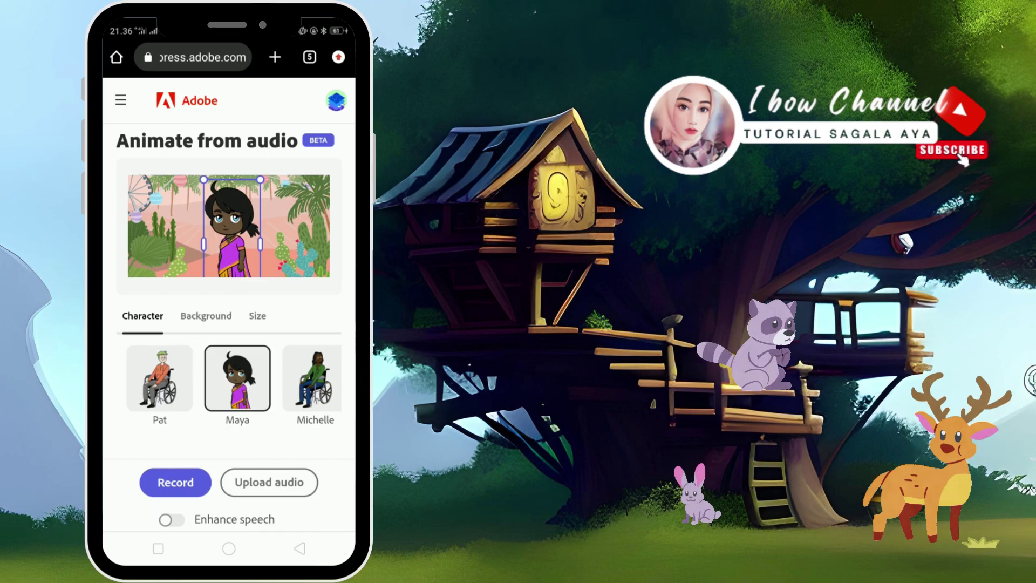
left_click_drag(161, 378, 302, 378)
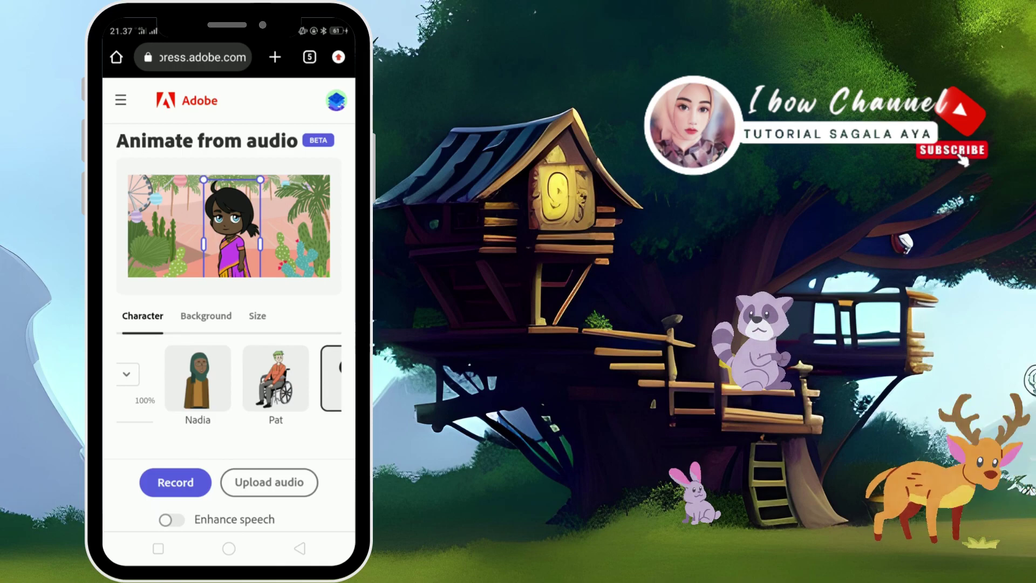
scroll(197, 341, "down", 2)
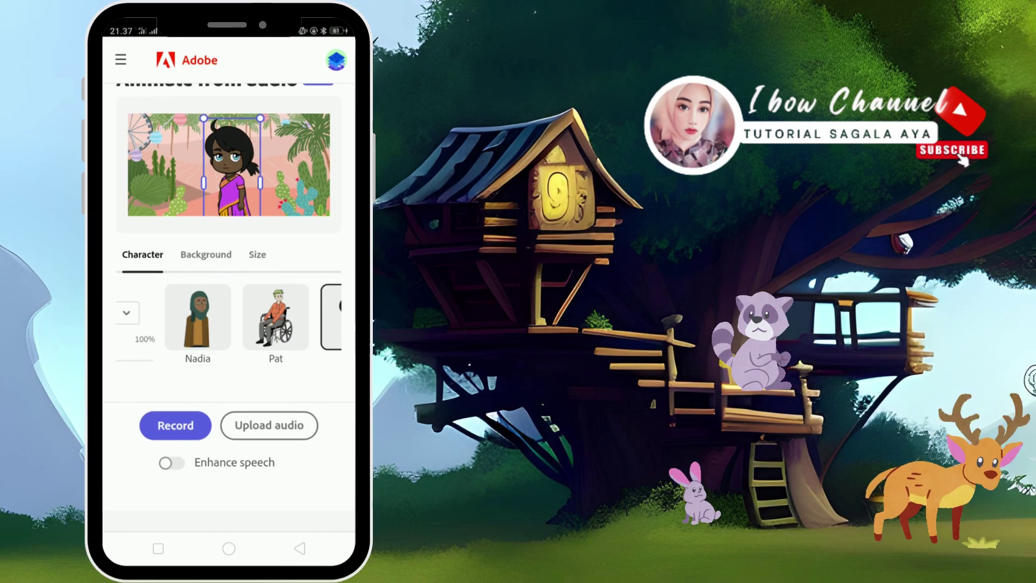
Browse the backgrounds from Summer, Fall and Winter through Mars and Stadium to Western Town and Black
left_click(206, 254)
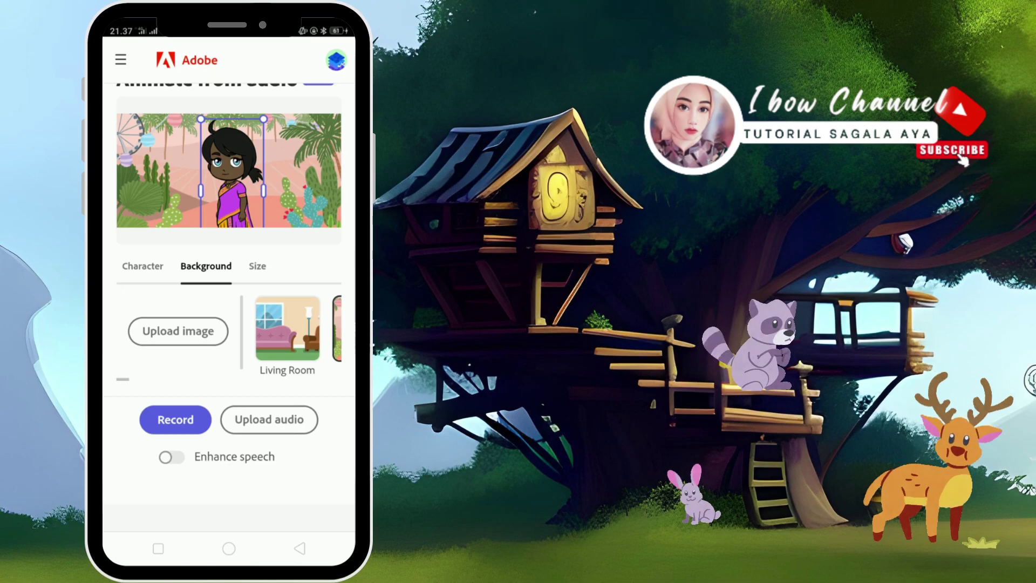
left_click_drag(316, 364, 216, 364)
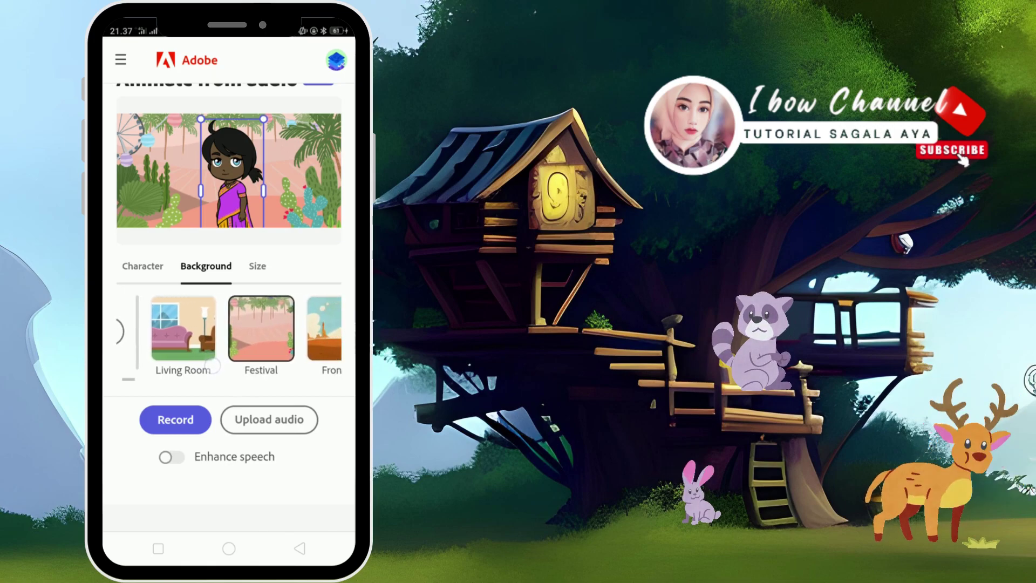
left_click_drag(318, 340, 207, 339)
left_click_drag(302, 329, 178, 329)
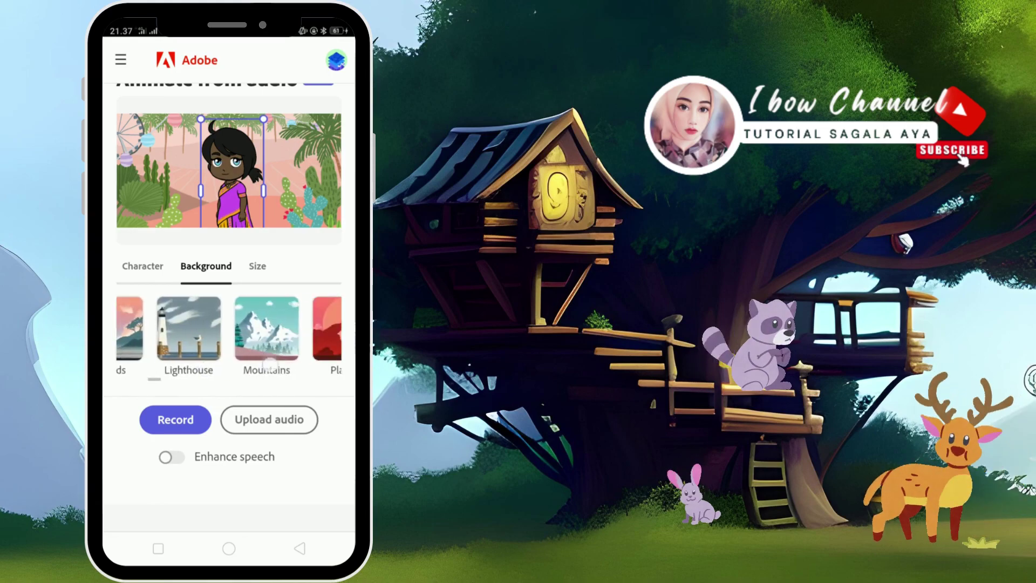
left_click_drag(331, 363, 260, 363)
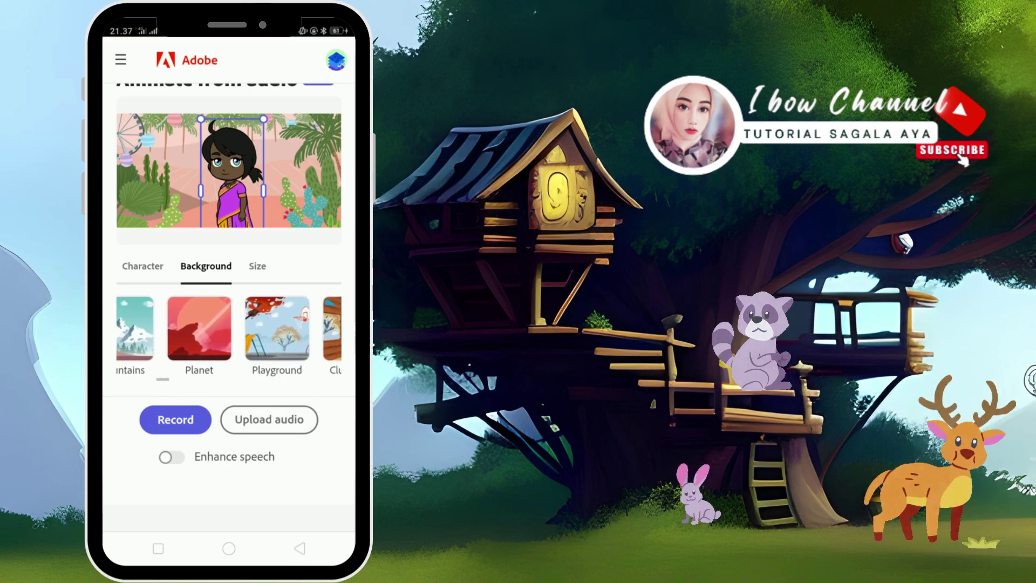
left_click_drag(322, 350, 261, 371)
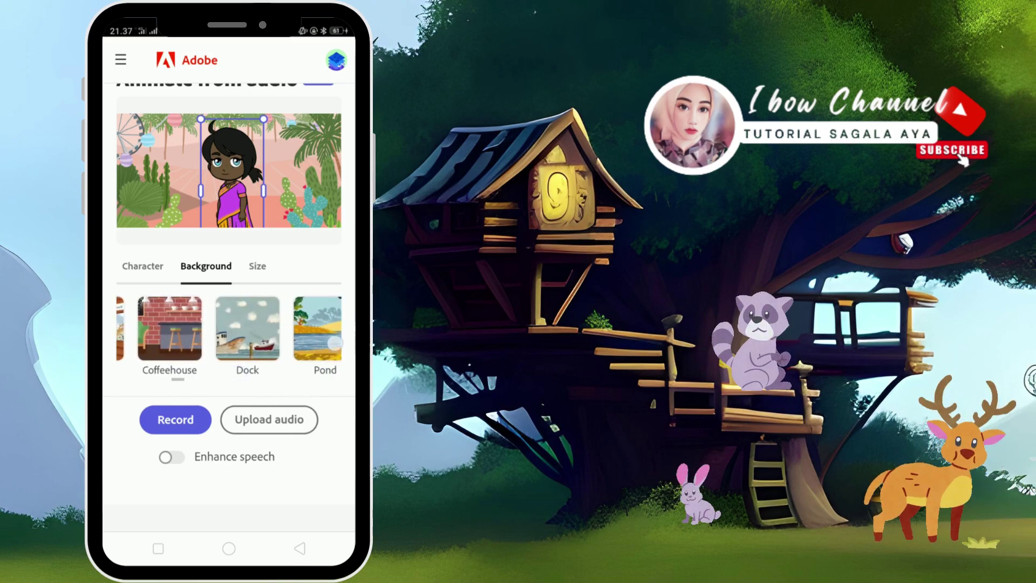
left_click_drag(322, 350, 206, 350)
left_click_drag(302, 351, 224, 351)
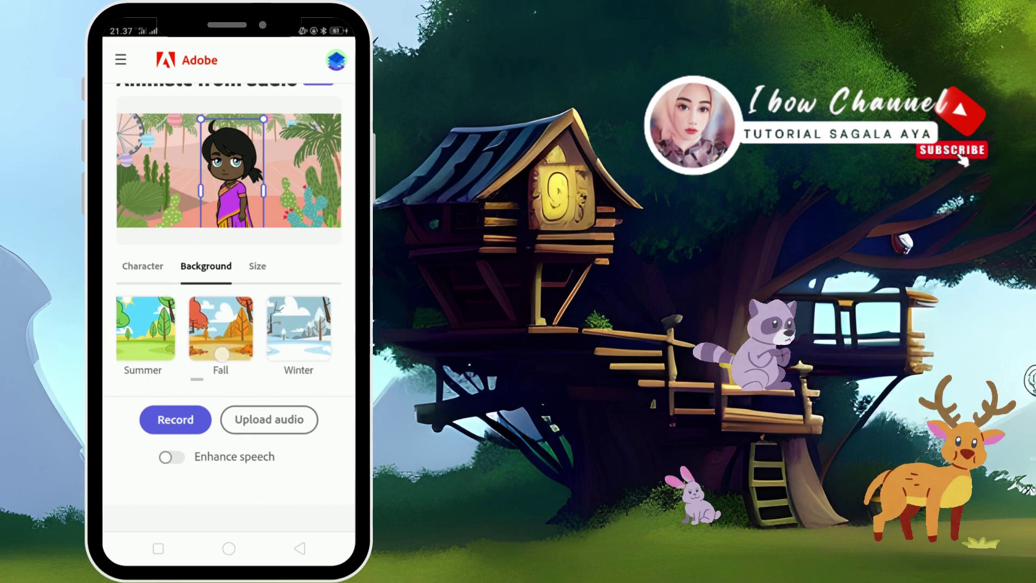
left_click_drag(324, 350, 173, 351)
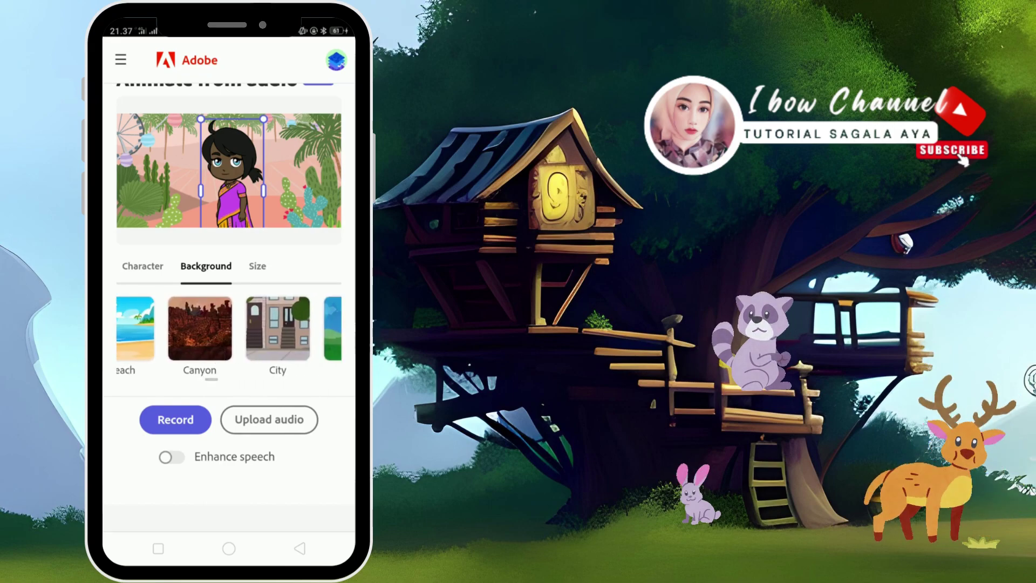
left_click_drag(304, 354, 249, 354)
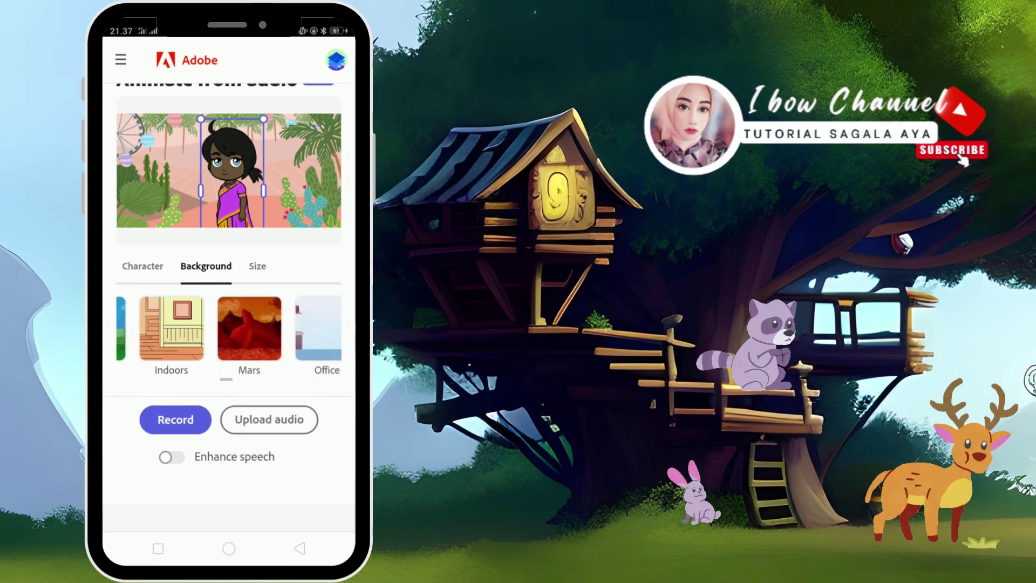
mouse_move(324, 351)
left_mouse_down()
mouse_move(122, 350)
mouse_move(252, 357)
left_mouse_up()
left_click_drag(331, 356, 260, 356)
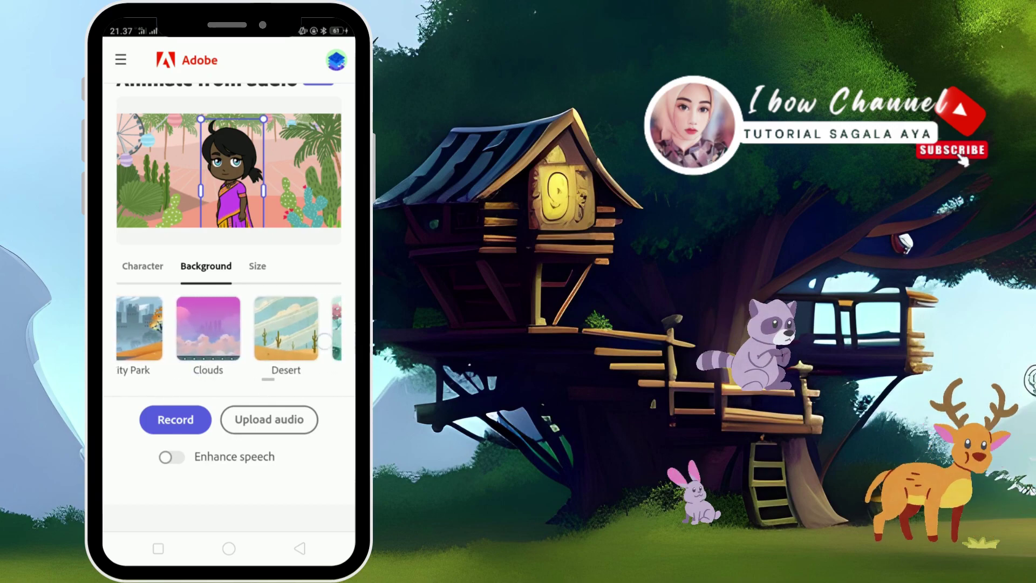
left_click_drag(329, 343, 189, 345)
left_click_drag(329, 359, 218, 363)
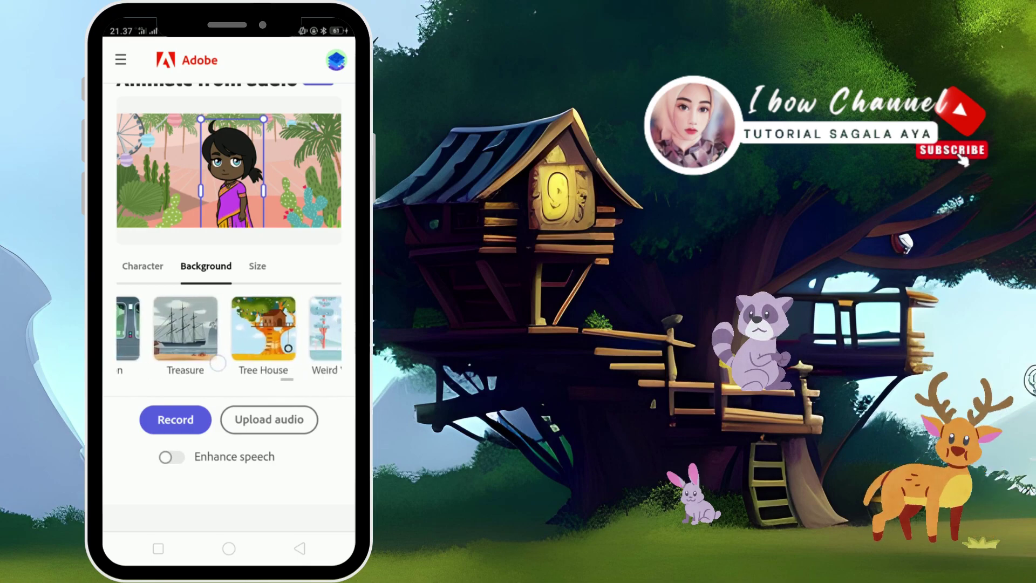
left_click_drag(315, 350, 299, 348)
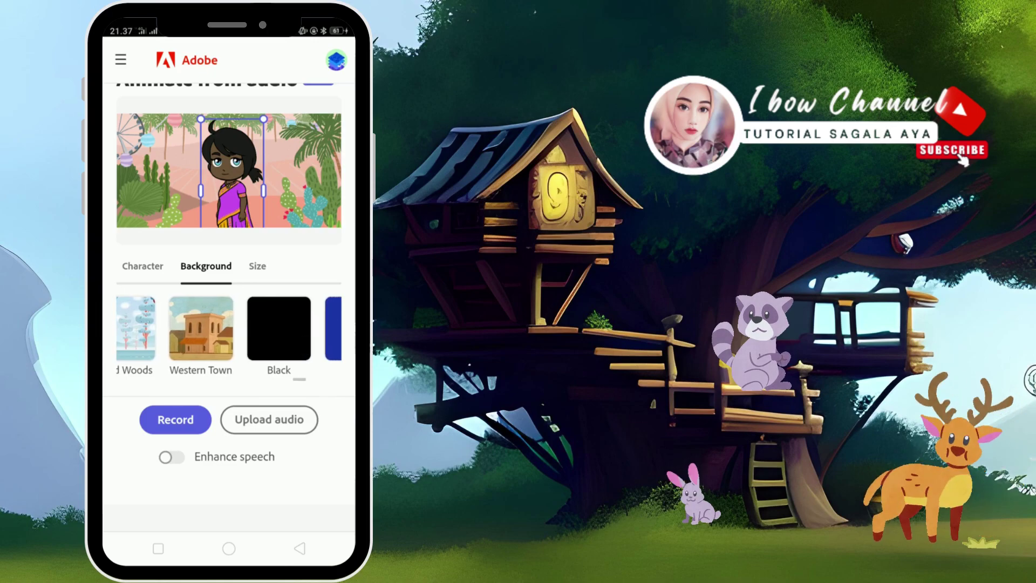
Try the Western Town background, then a solid green background
left_click(201, 328)
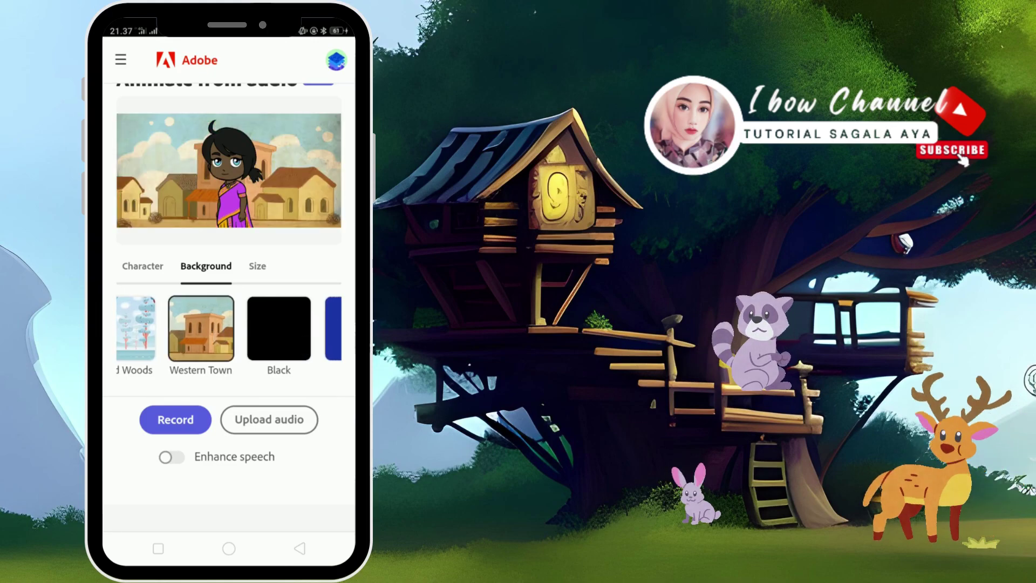
mouse_move(319, 318)
left_mouse_down()
mouse_move(218, 346)
mouse_move(335, 338)
left_mouse_up()
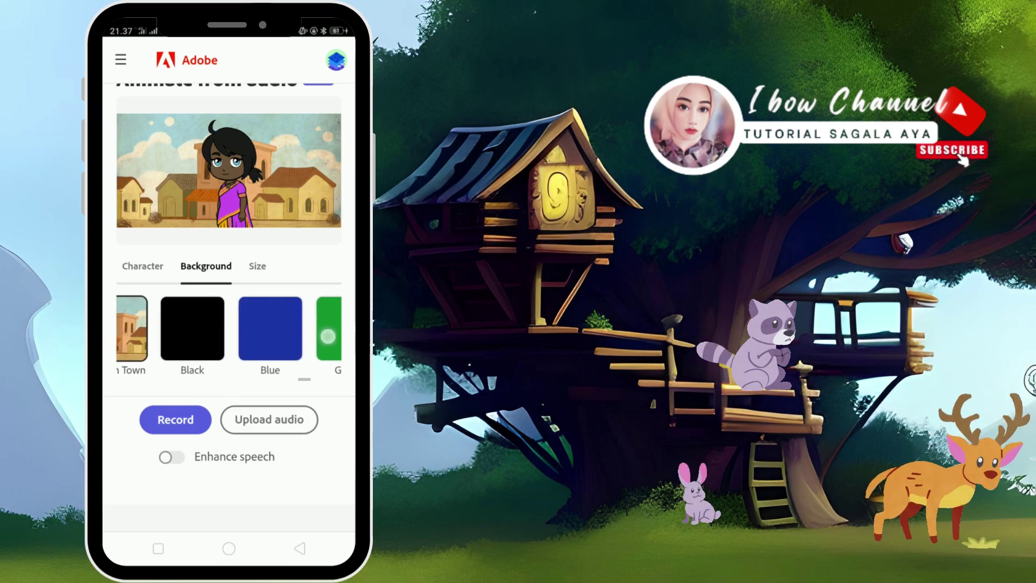
left_click_drag(201, 342, 182, 365)
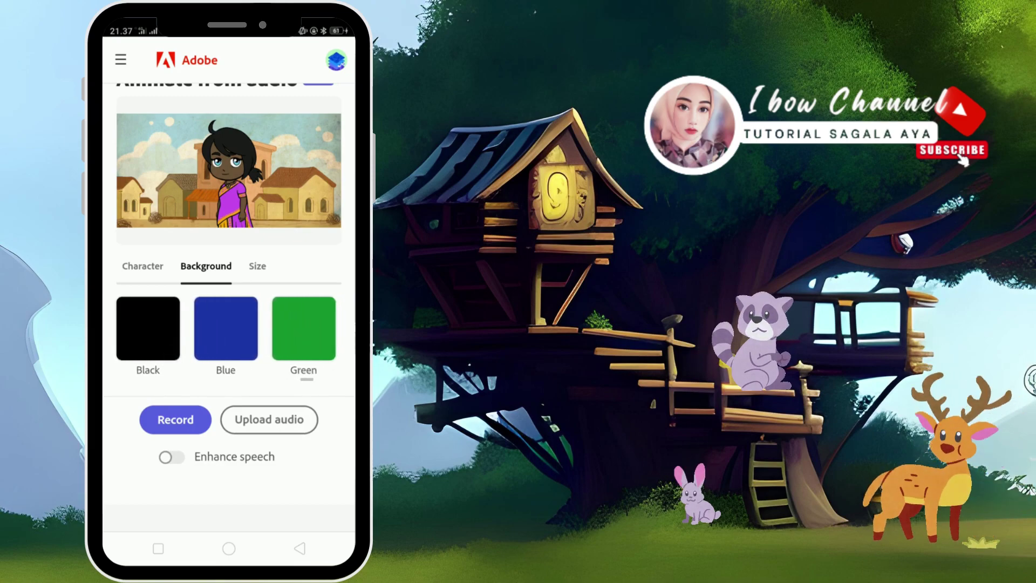
mouse_move(281, 337)
left_mouse_down()
mouse_move(124, 337)
mouse_move(329, 338)
left_mouse_up()
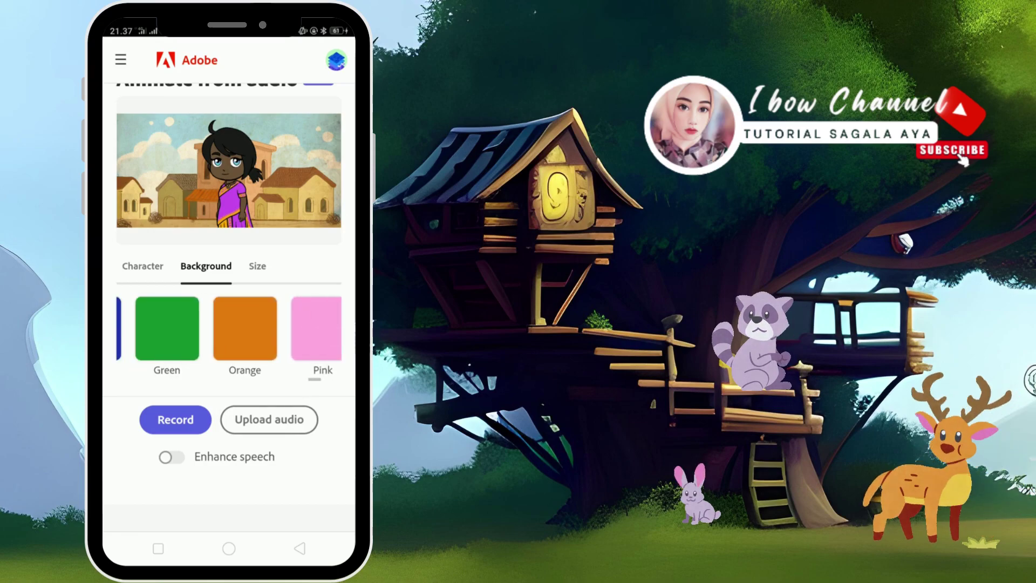
left_click_drag(248, 339, 333, 339)
left_click(255, 329)
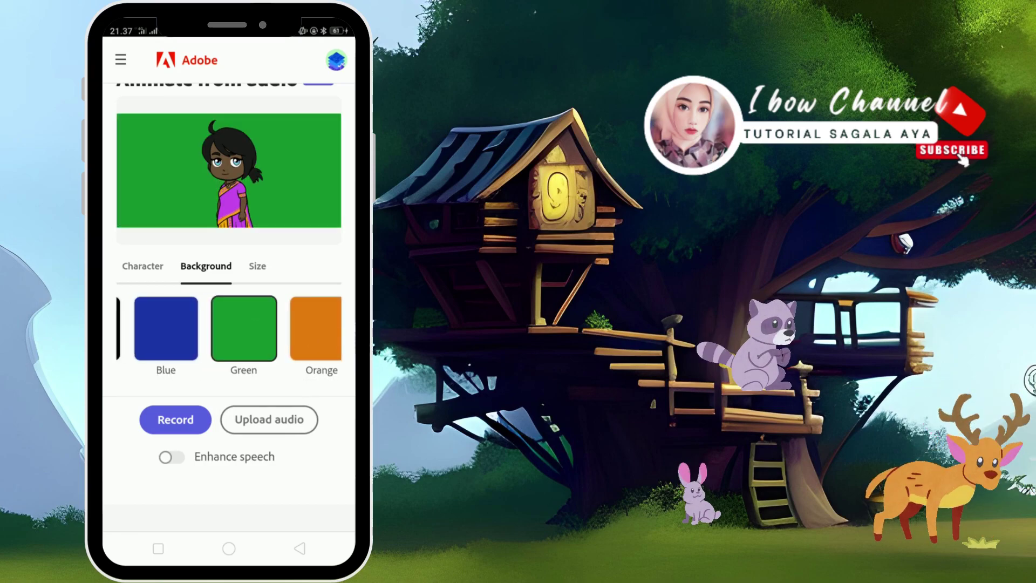
Nudge Maya slightly left, then try the Summer and Fall scenes before settling on Tree House
left_click(319, 211)
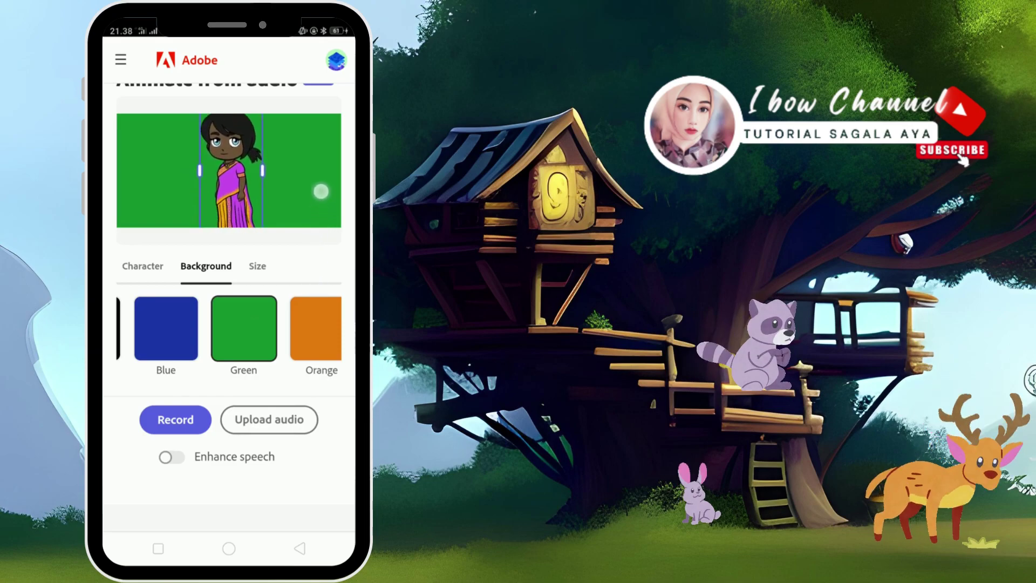
left_click_drag(320, 210, 318, 214)
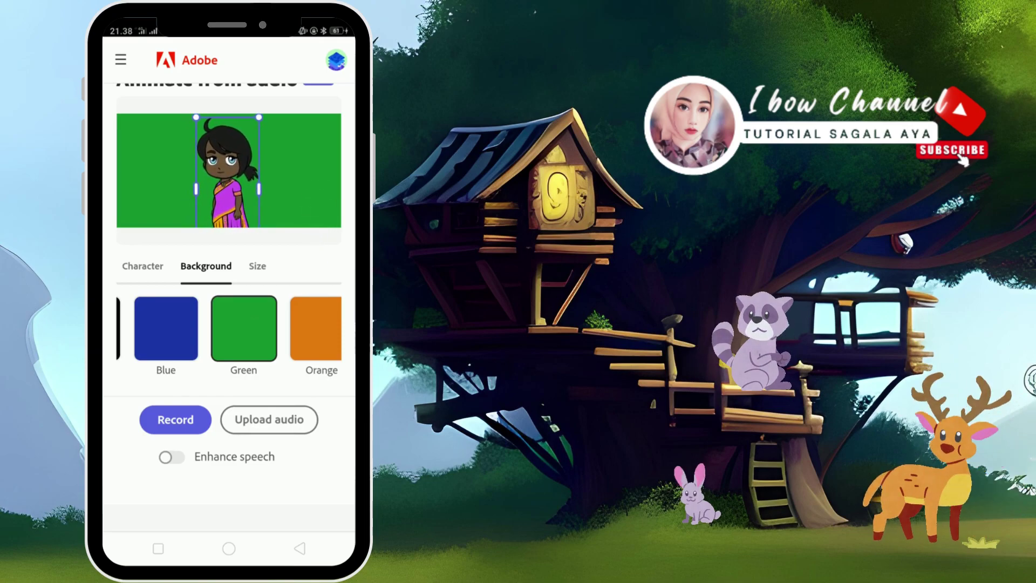
mouse_move(188, 329)
left_mouse_down()
mouse_move(323, 329)
mouse_move(134, 329)
mouse_move(275, 329)
left_mouse_up()
mouse_move(345, 356)
left_mouse_down()
mouse_move(161, 356)
mouse_move(324, 329)
left_mouse_up()
mouse_move(227, 329)
left_mouse_down()
mouse_move(338, 356)
mouse_move(162, 329)
left_mouse_up()
left_click_drag(286, 350, 312, 350)
mouse_move(189, 329)
left_mouse_down()
mouse_move(318, 329)
mouse_move(312, 339)
left_mouse_up()
left_click_drag(189, 329, 259, 329)
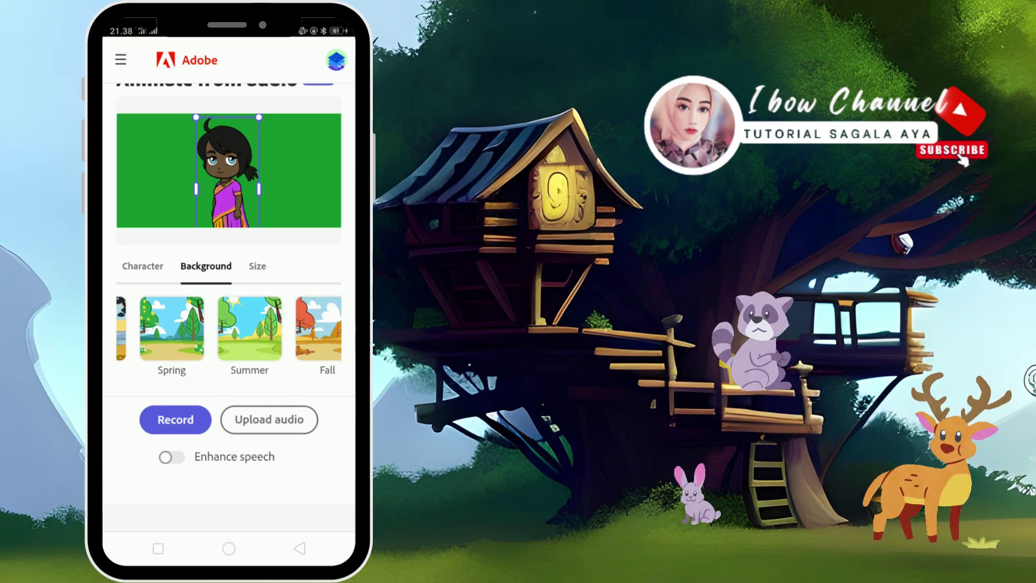
left_click(250, 327)
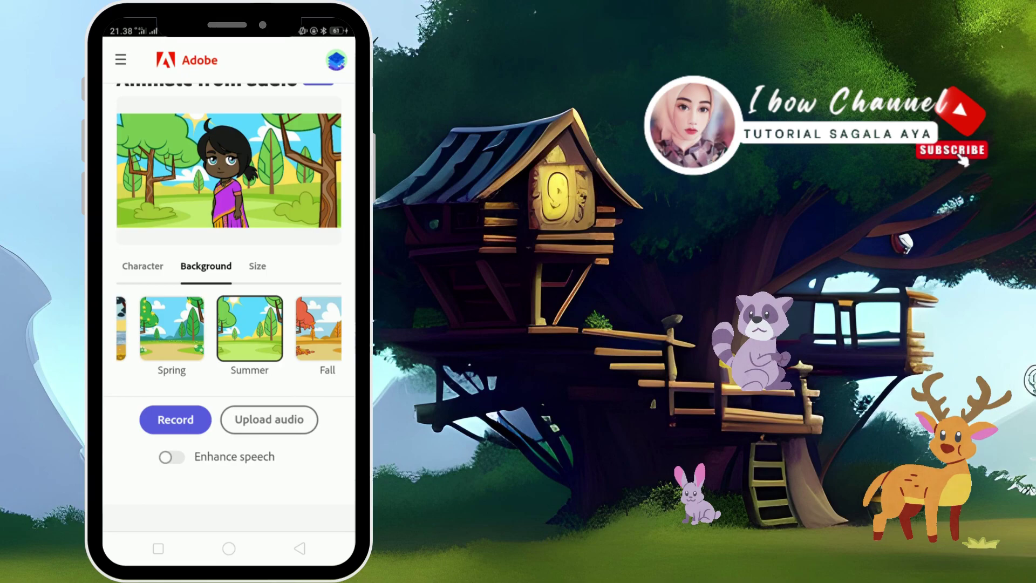
left_click(318, 327)
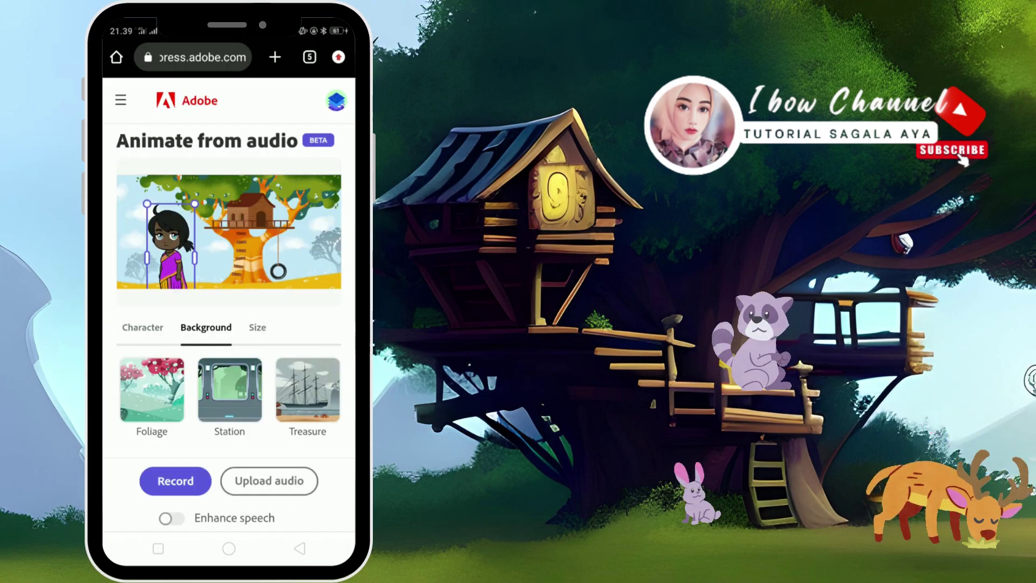
Scroll the background carousel back to the start and bring up the Size options
scroll(228, 389, "left", 5)
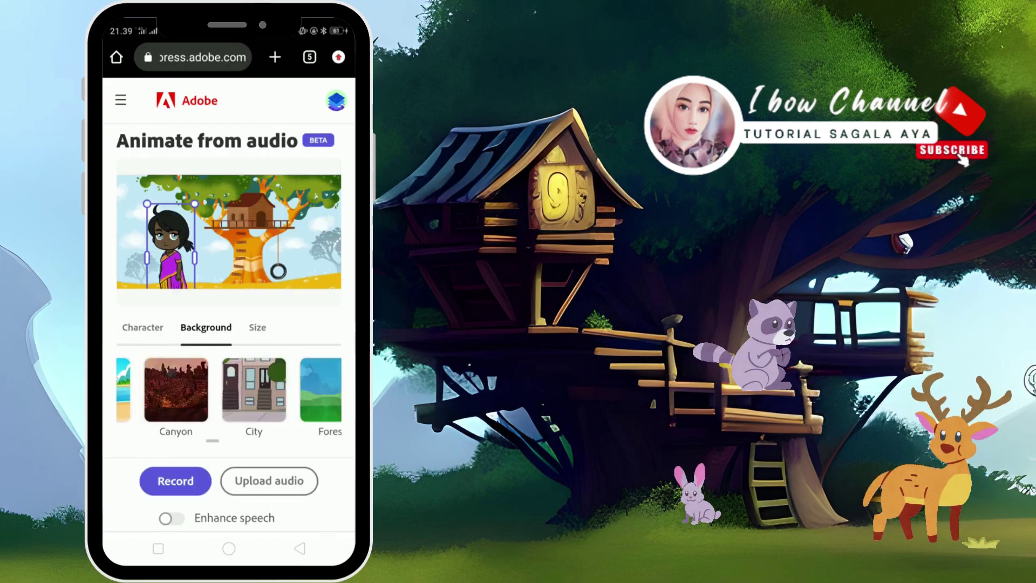
scroll(228, 390, "left", 10)
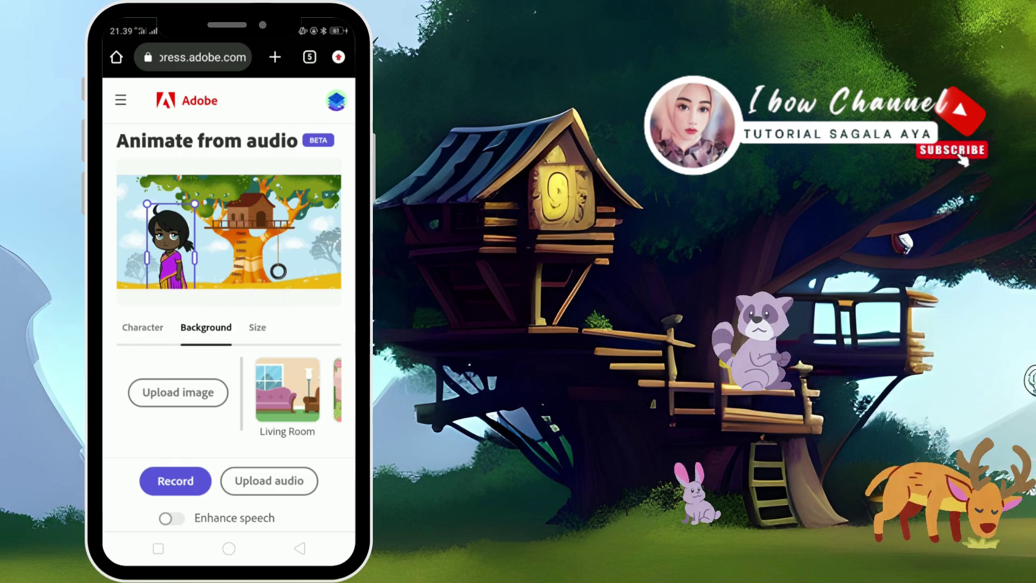
left_click(275, 307)
left_click(265, 332)
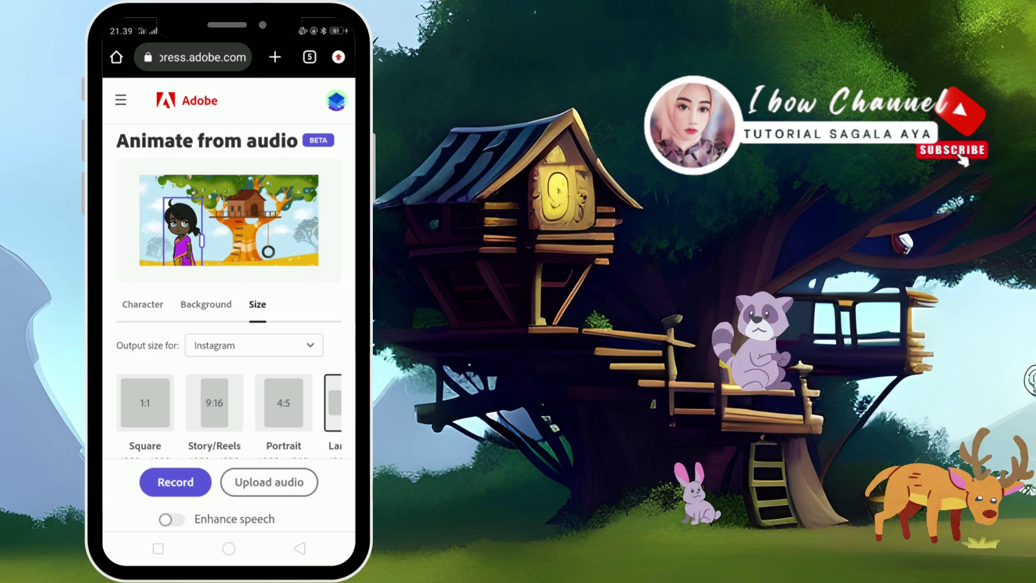
Set the output size to YouTube, Landscape 16:9 at 1920 x 1080
left_click(253, 345)
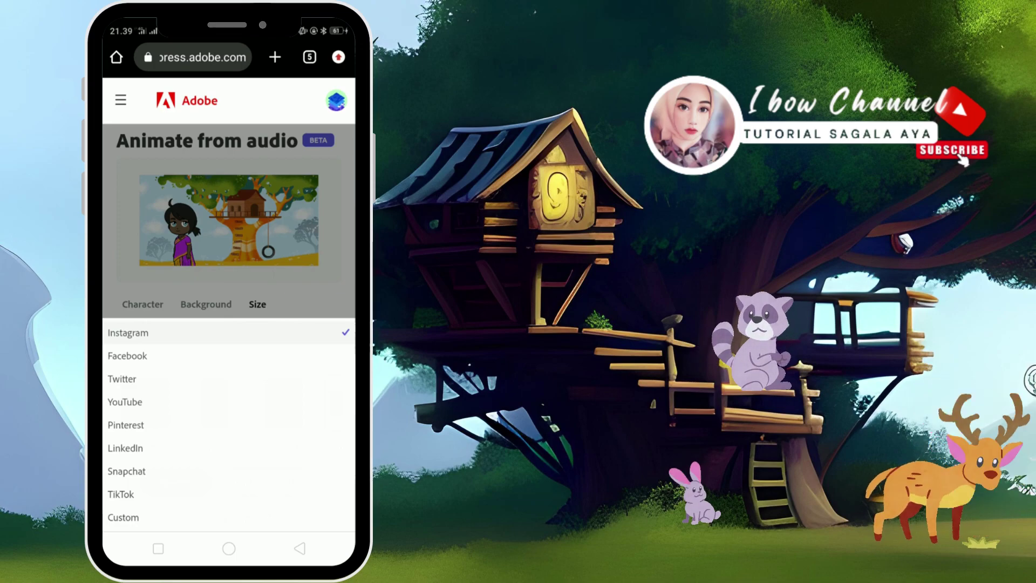
left_click(166, 401)
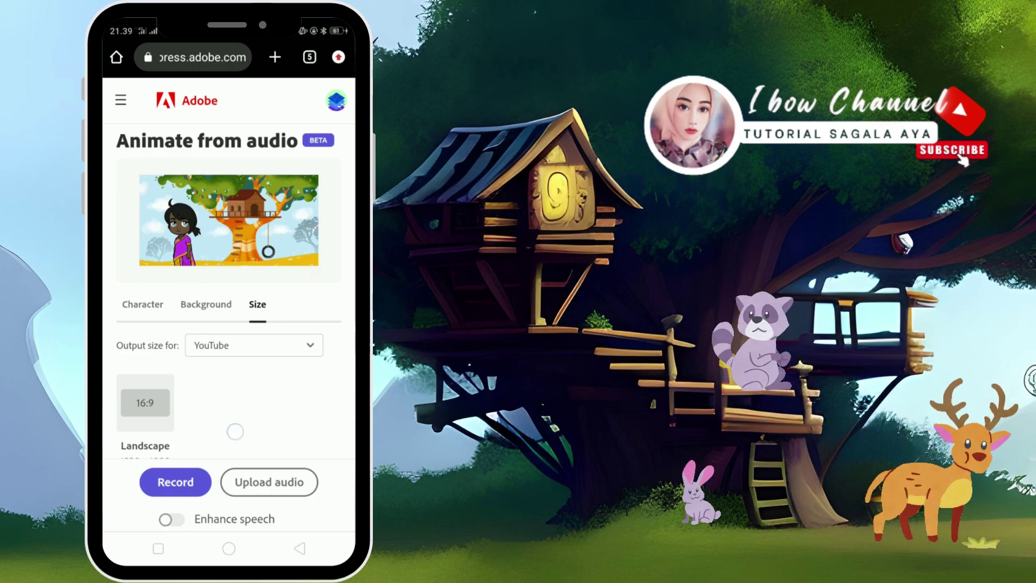
scroll(233, 430, "down", 3)
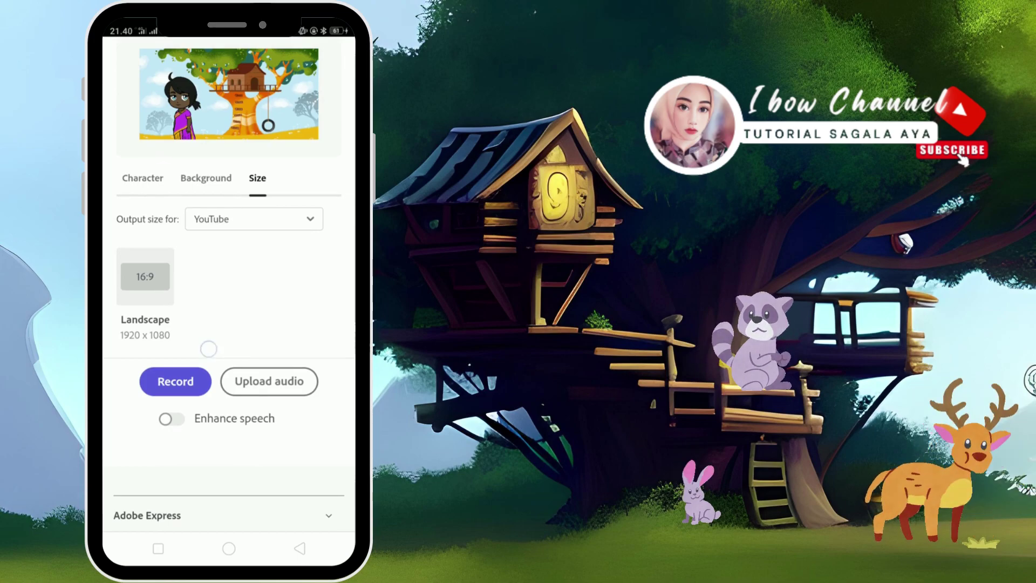
scroll(229, 350, "up", 3)
scroll(229, 327, "down", 1)
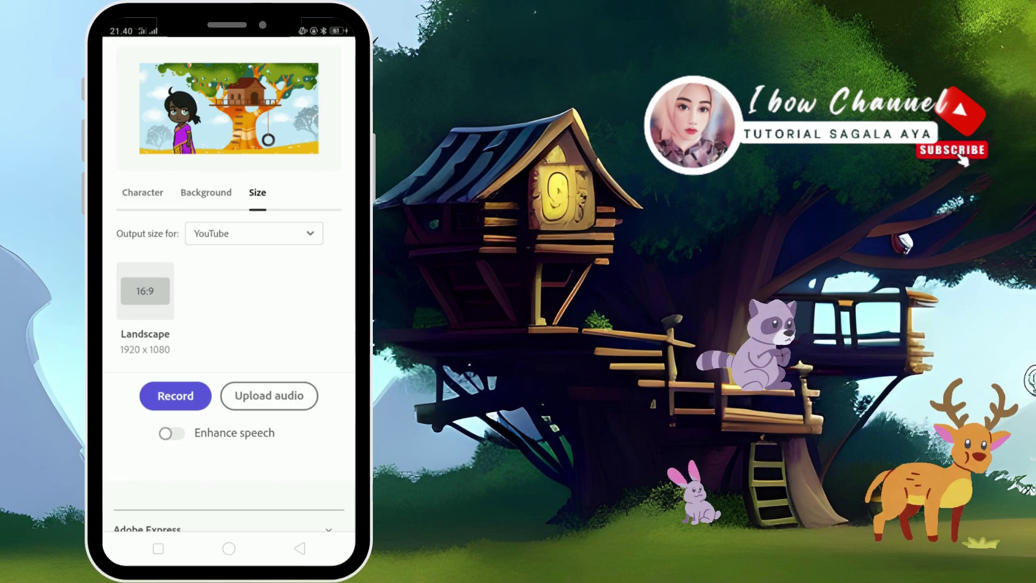
Upload ok.mp3 from the phone's Recordings folder as the 0:47.69 audio track
left_click(296, 395)
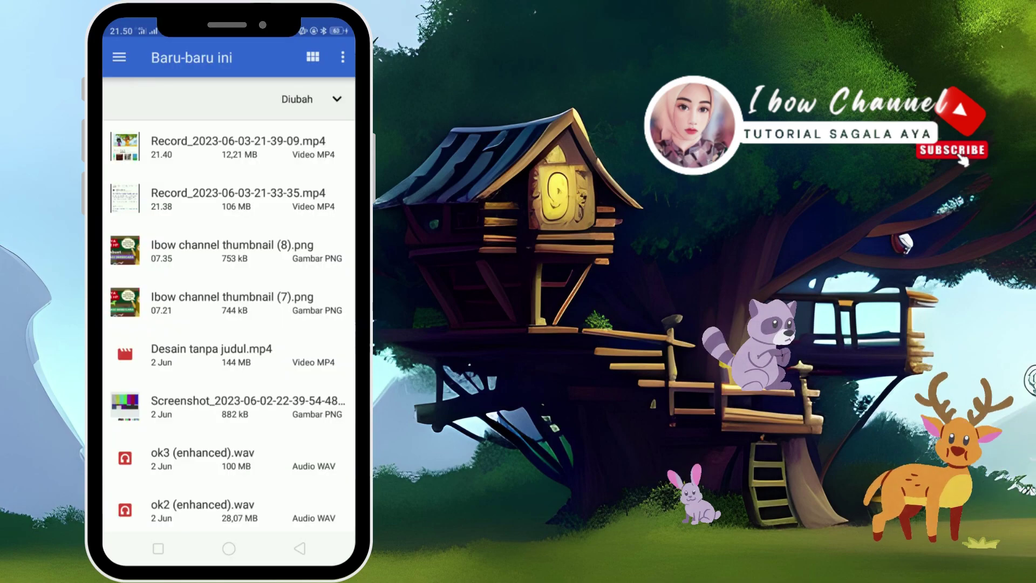
scroll(201, 302, "down", 10)
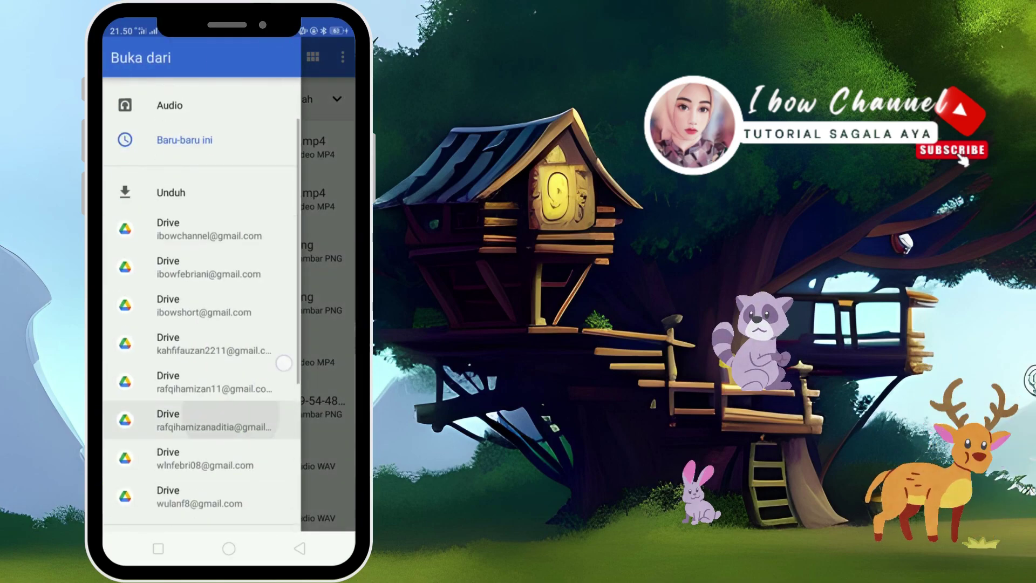
left_click(248, 340)
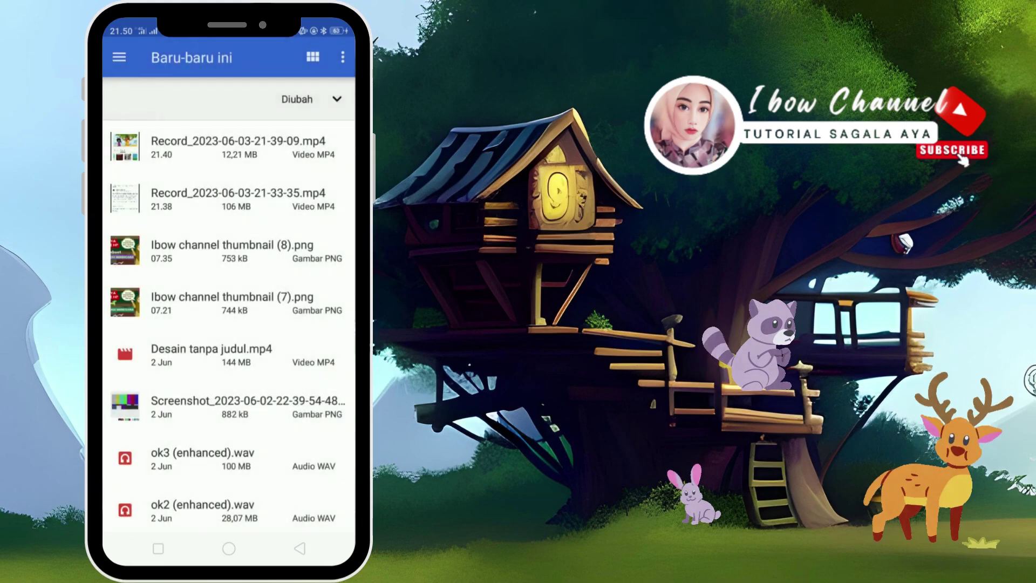
left_click(174, 90)
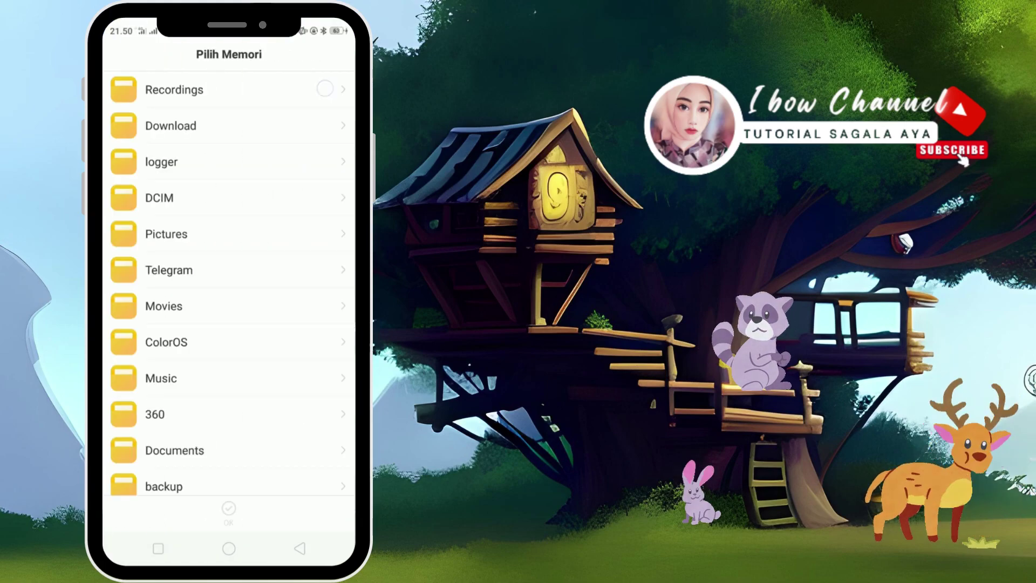
left_click(229, 512)
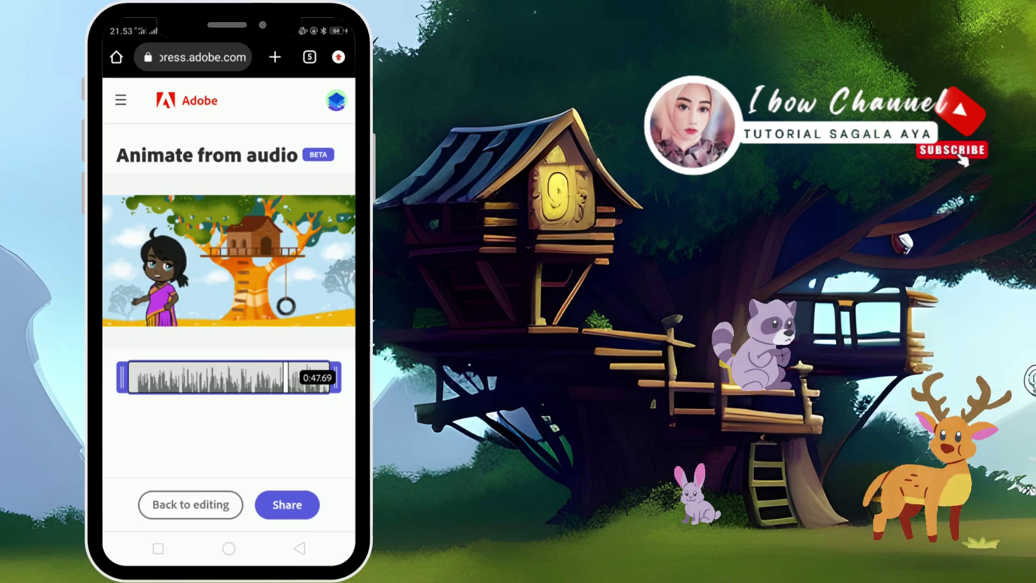
Go back from the share screen to the animation settings
left_click_drag(277, 439, 296, 398)
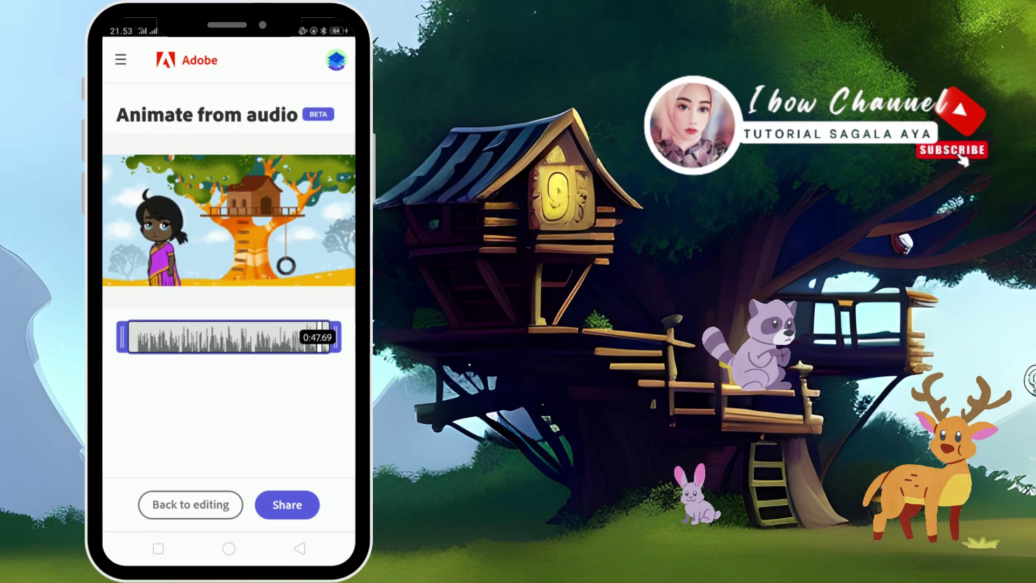
left_click(210, 504)
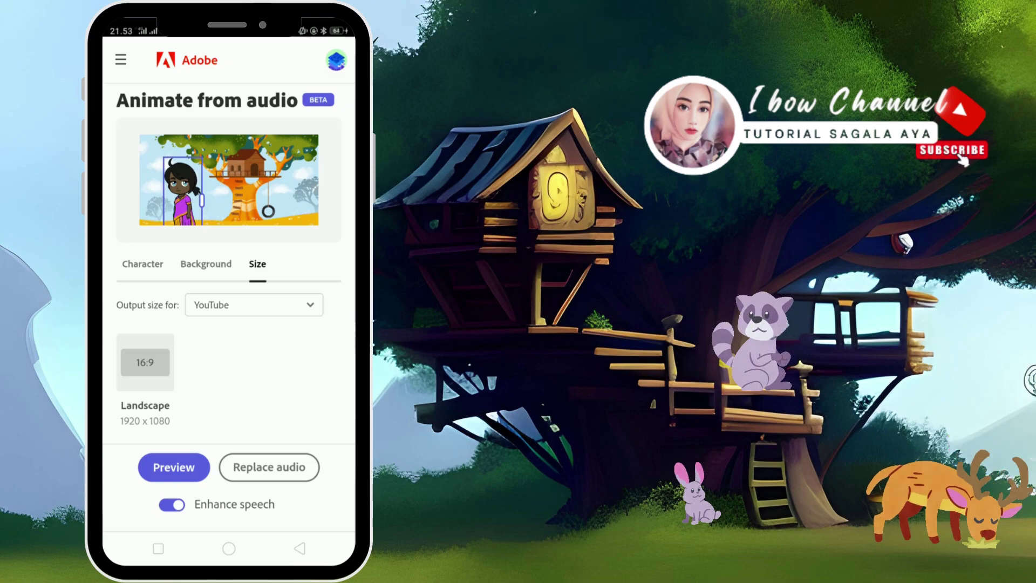
scroll(229, 280, "down", 1)
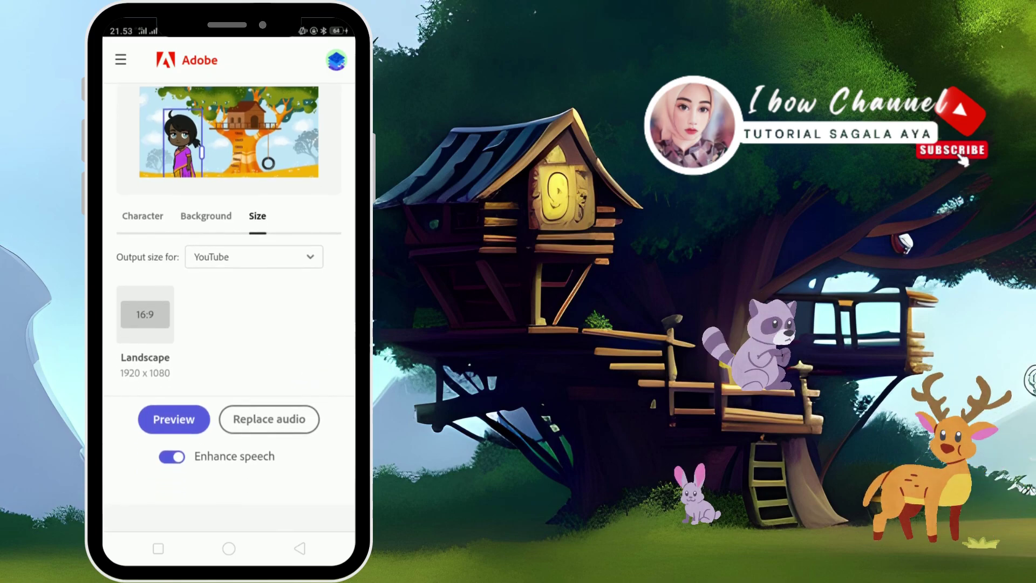
scroll(229, 296, "down", 3)
scroll(229, 296, "up", 2)
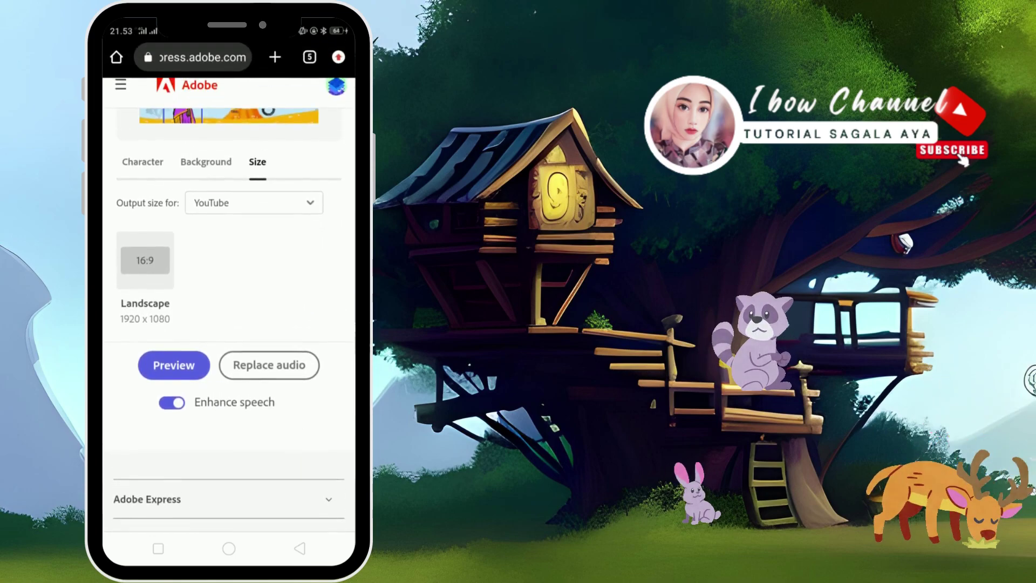
scroll(278, 441, "up", 1)
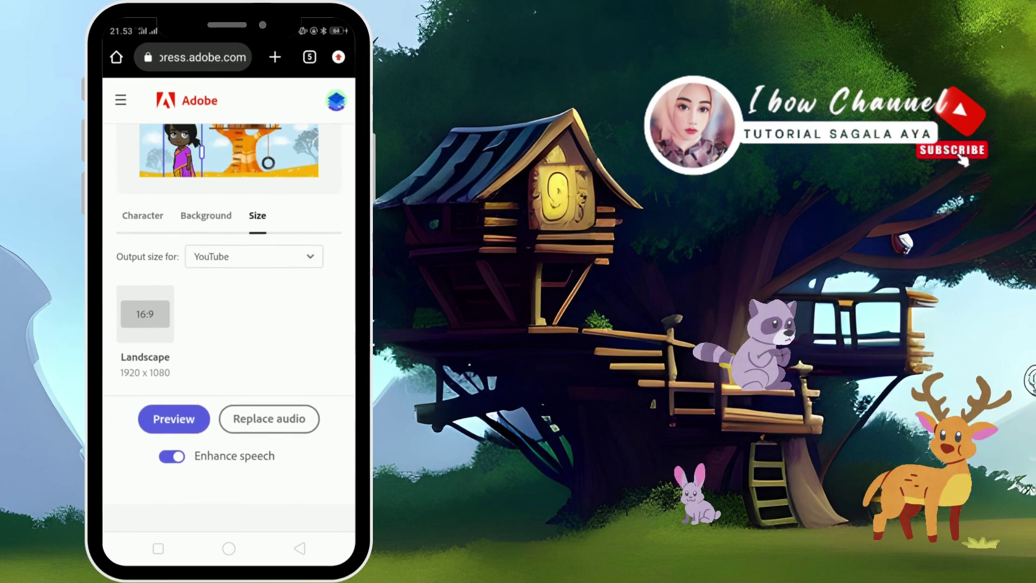
Preview and play the animation, then trim the start of the audio from 0:47.69
left_click(174, 419)
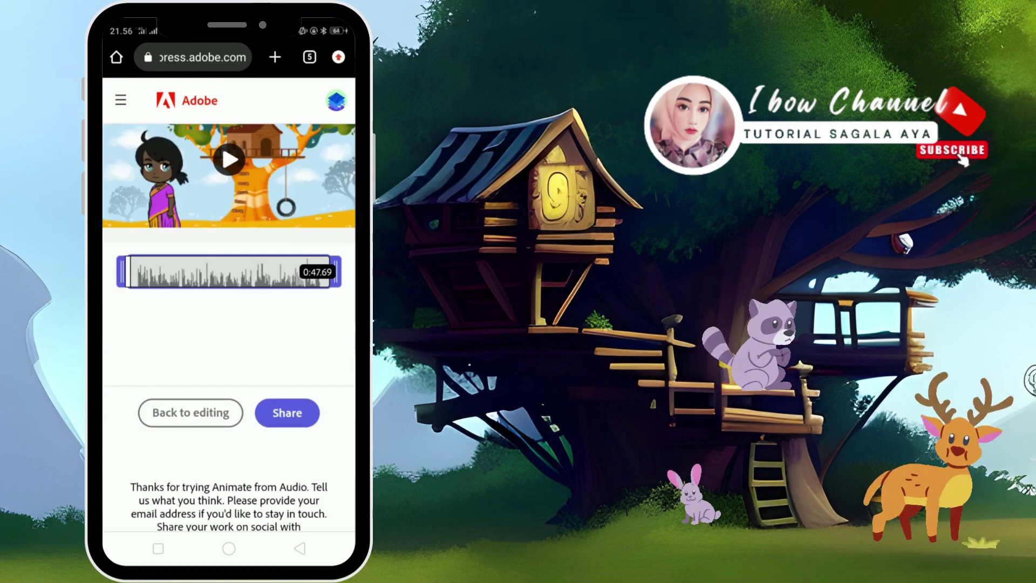
left_click(229, 160)
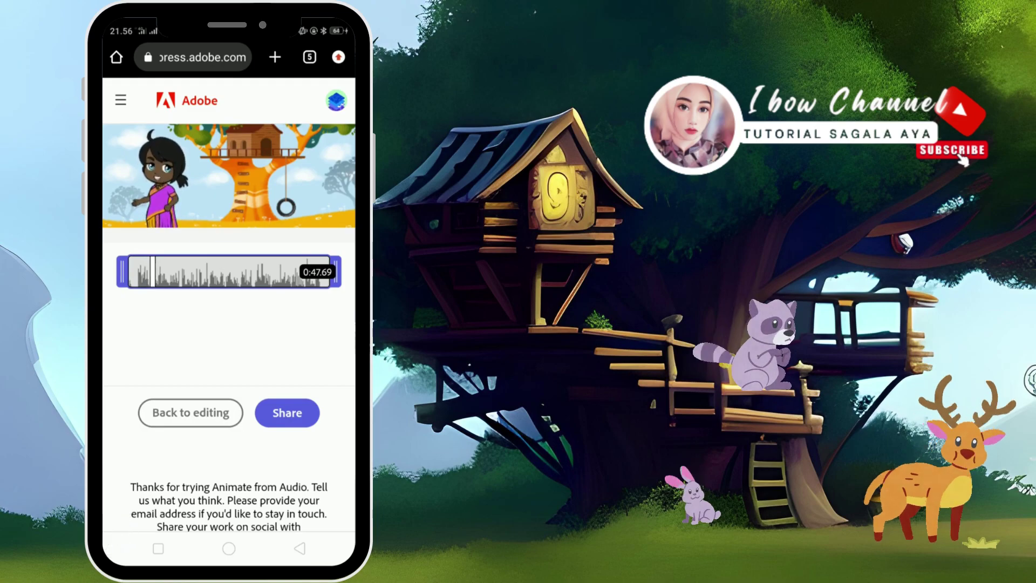
mouse_move(122, 271)
left_mouse_down()
mouse_move(137, 277)
mouse_move(117, 313)
mouse_move(126, 310)
left_mouse_up()
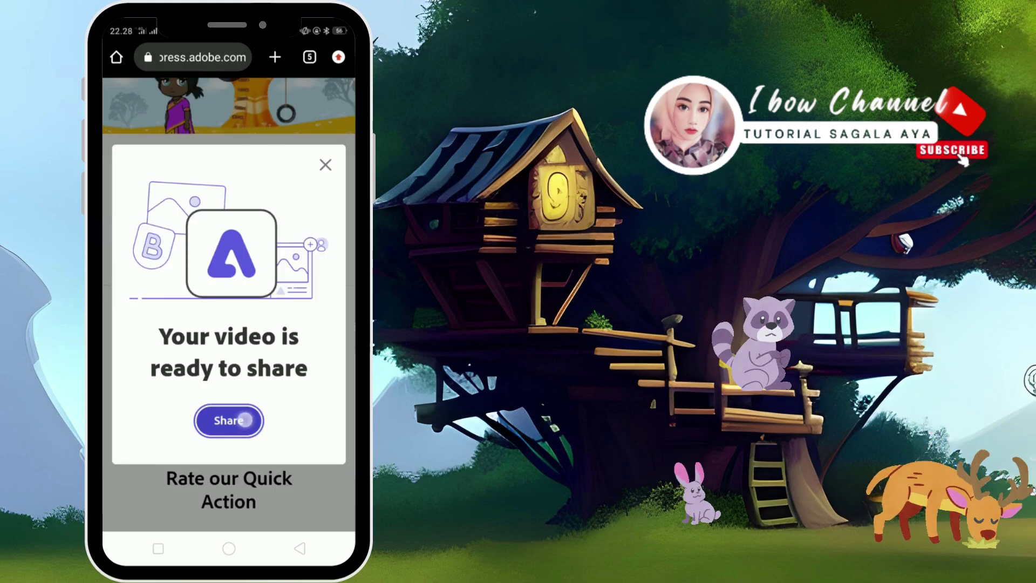
Download the video as ok_AdobeExpress.mp4 instead of sharing it, and view the download details
left_click(229, 420)
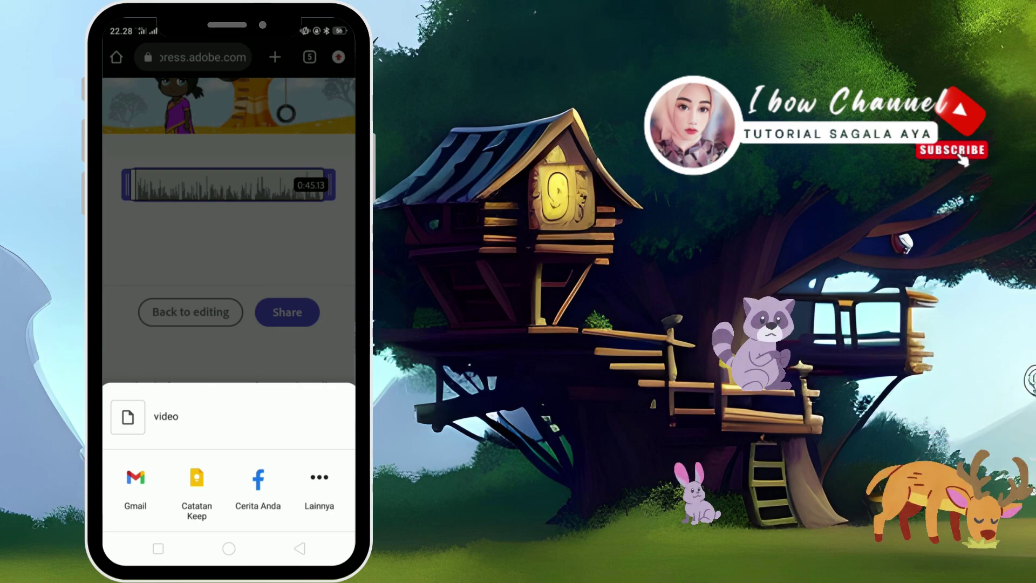
left_click(299, 313)
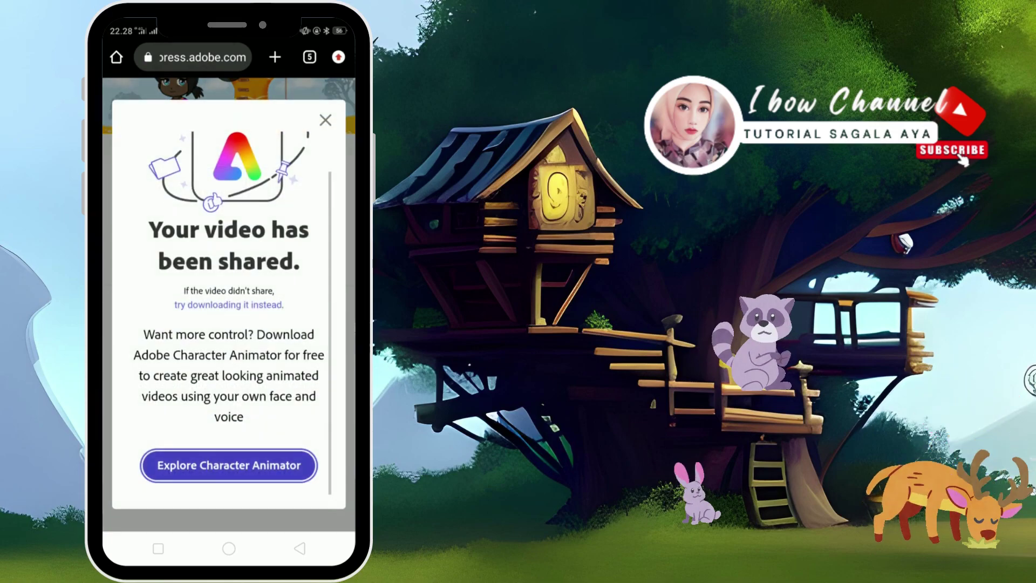
left_click(186, 273)
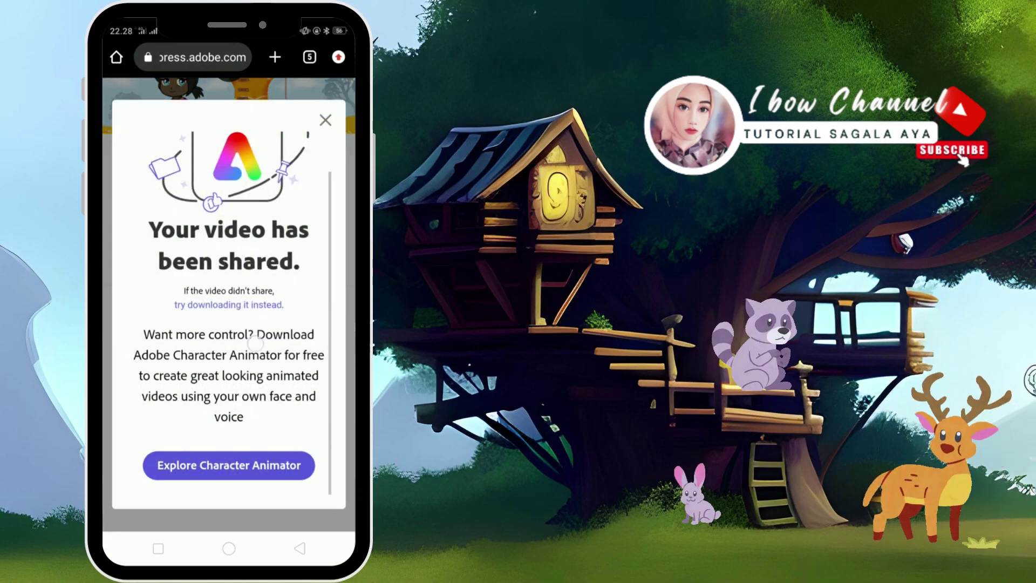
left_click(242, 305)
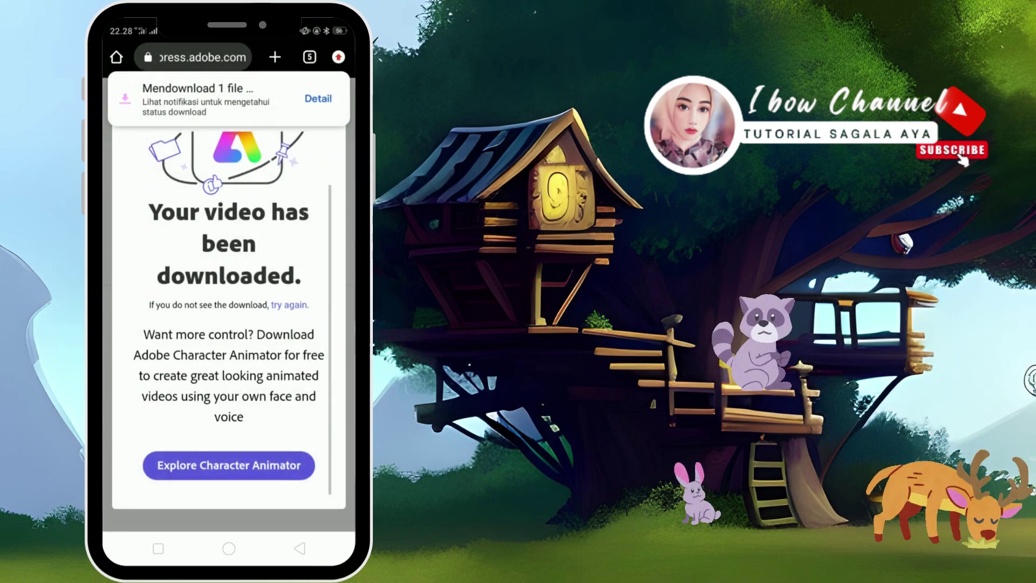
left_click_drag(268, 115, 124, 128)
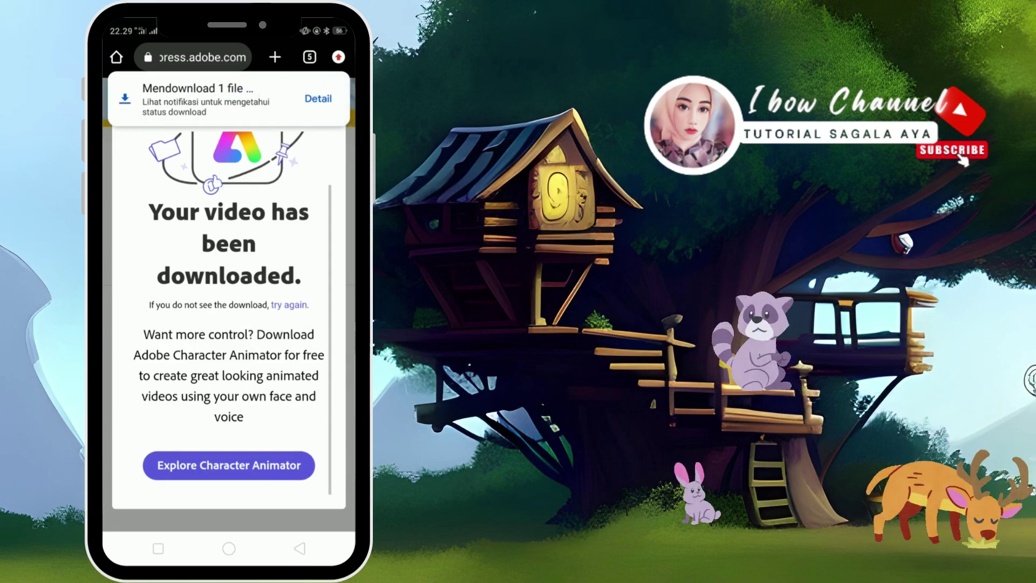
left_click(326, 97)
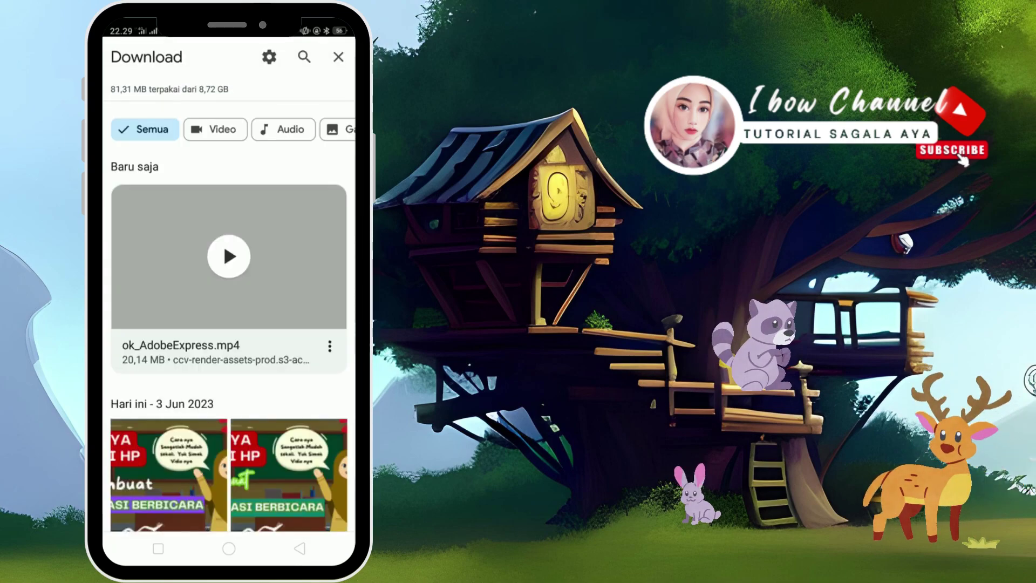
Open ok_AdobeExpress.mp4 from the Download list in the media viewer
left_click(229, 257)
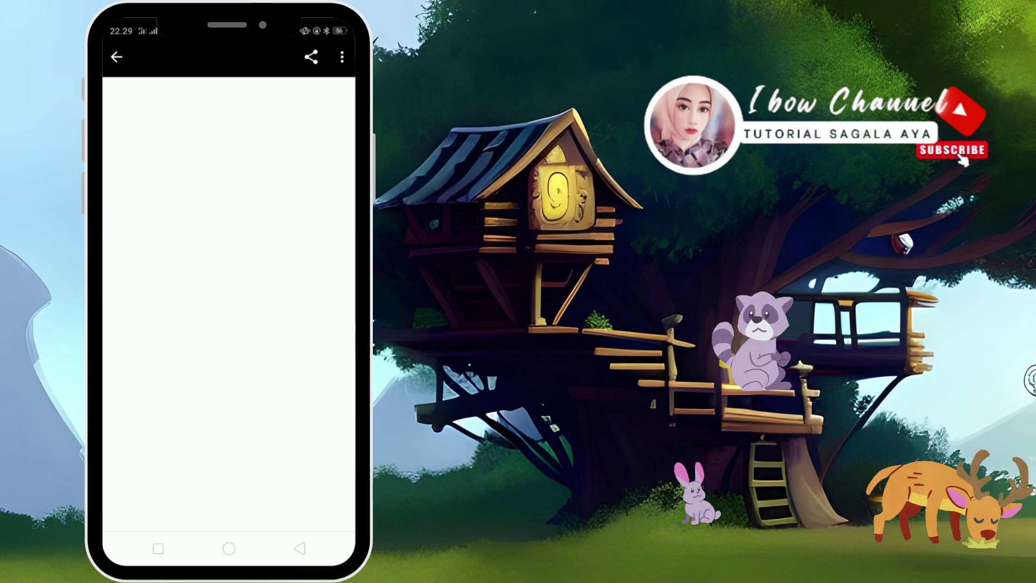